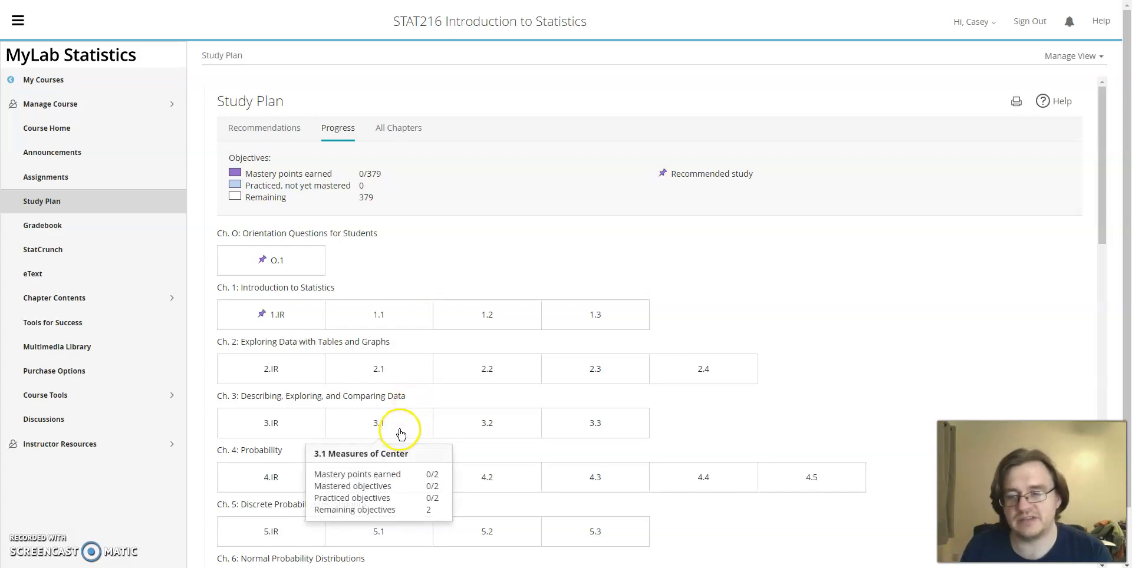
# - Open the practice set for the mean, median, mode and midrange objective in section 3.1, in a maximized window
pyautogui.click(397, 433)
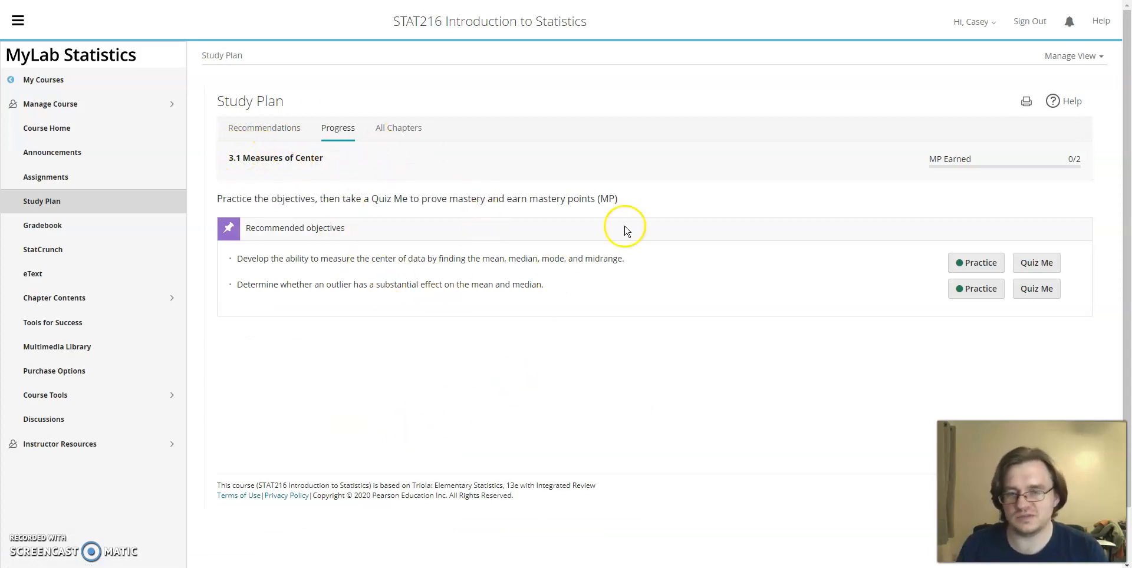
pyautogui.click(979, 265)
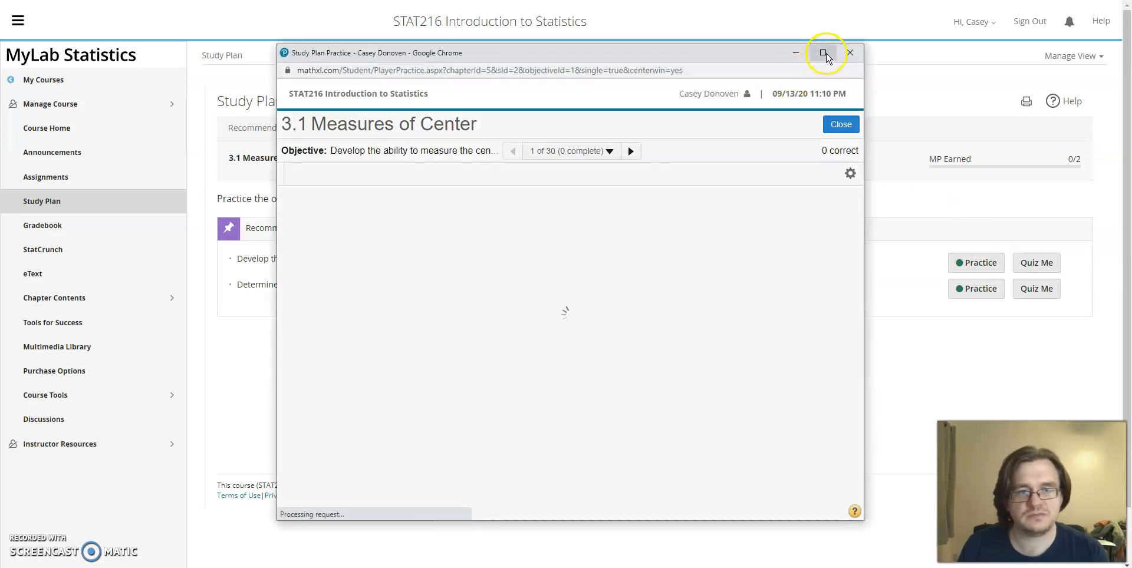
pyautogui.click(823, 52)
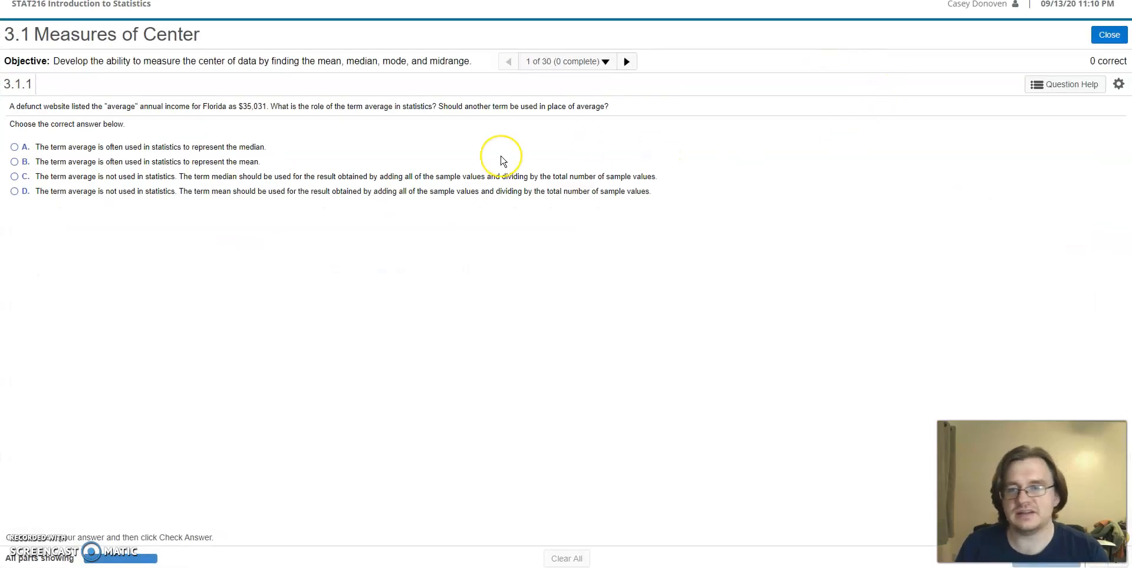
pyautogui.hotkey('ctrl', '+')
pyautogui.hotkey('ctrl', '+')
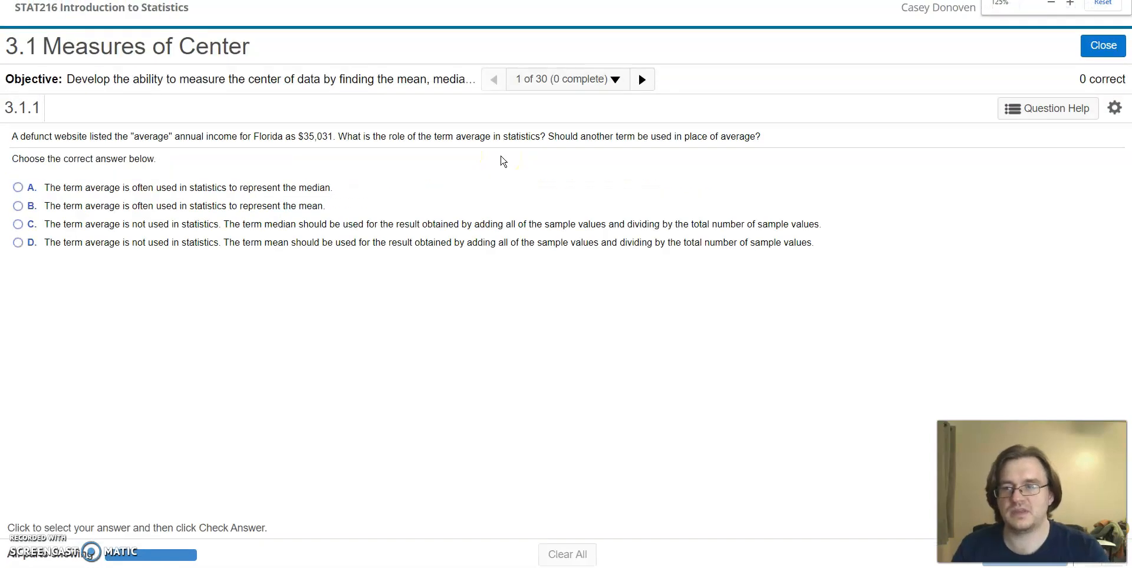
# - Go to question 3 of 30 and highlight the measures requested in its instructions
pyautogui.click(644, 77)
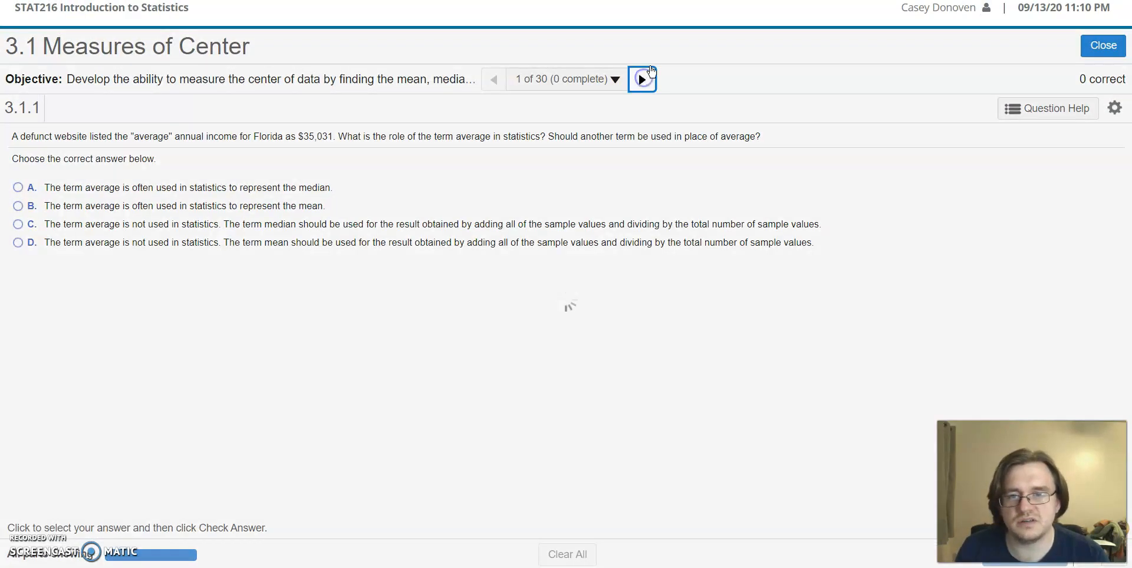
pyautogui.click(641, 80)
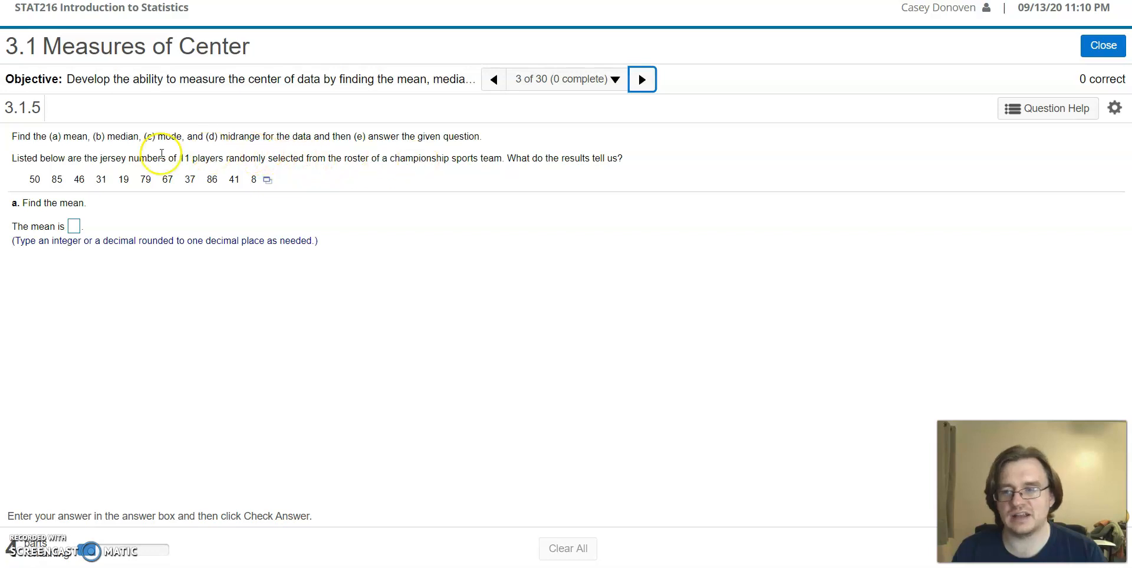
pyautogui.click(67, 137)
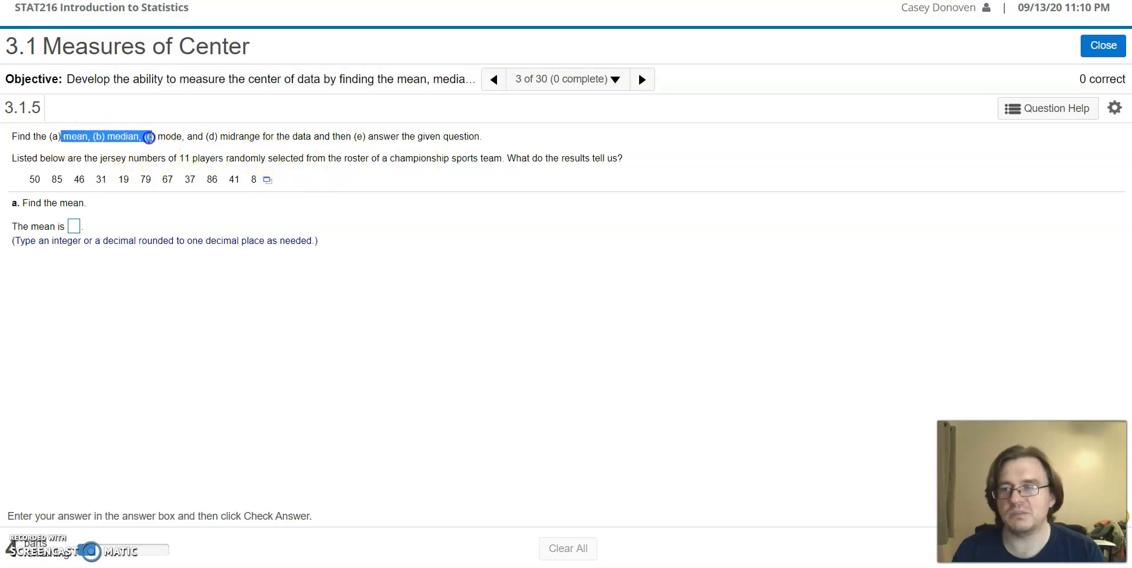
pyautogui.moveTo(149, 138); pyautogui.dragTo(224, 139)
pyautogui.click(270, 137)
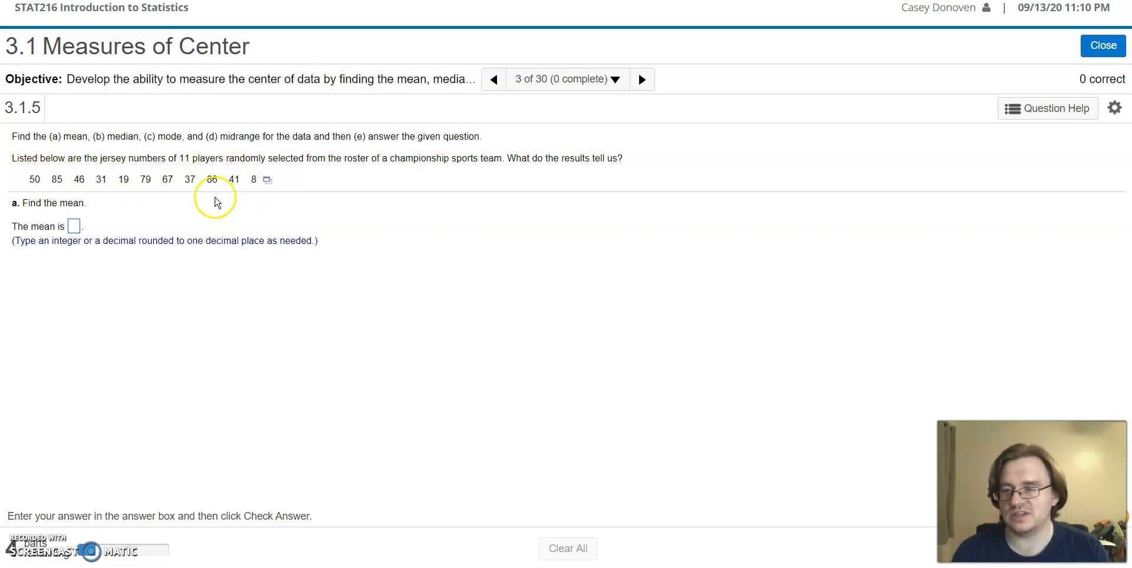
# - Try to open the jersey number data in StatCrunch, and close that window
pyautogui.click(267, 180)
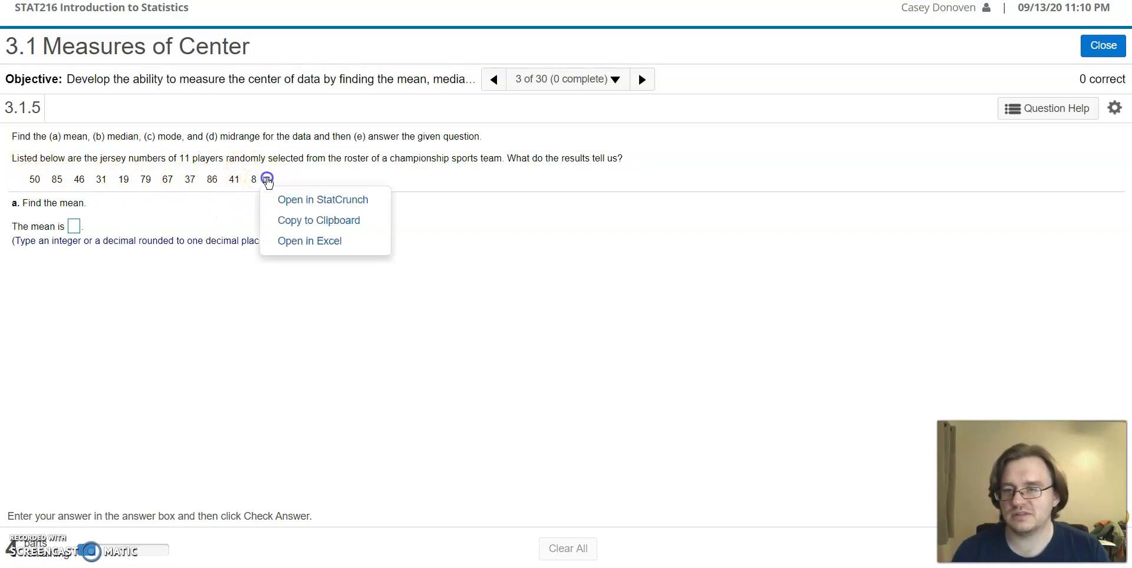
pyautogui.click(300, 203)
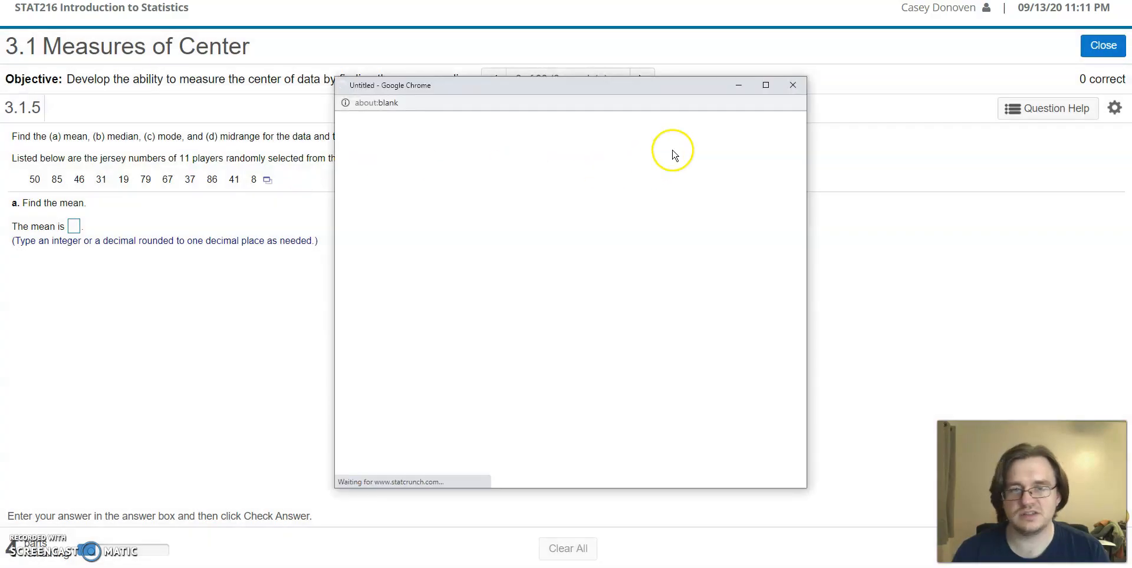
pyautogui.click(765, 86)
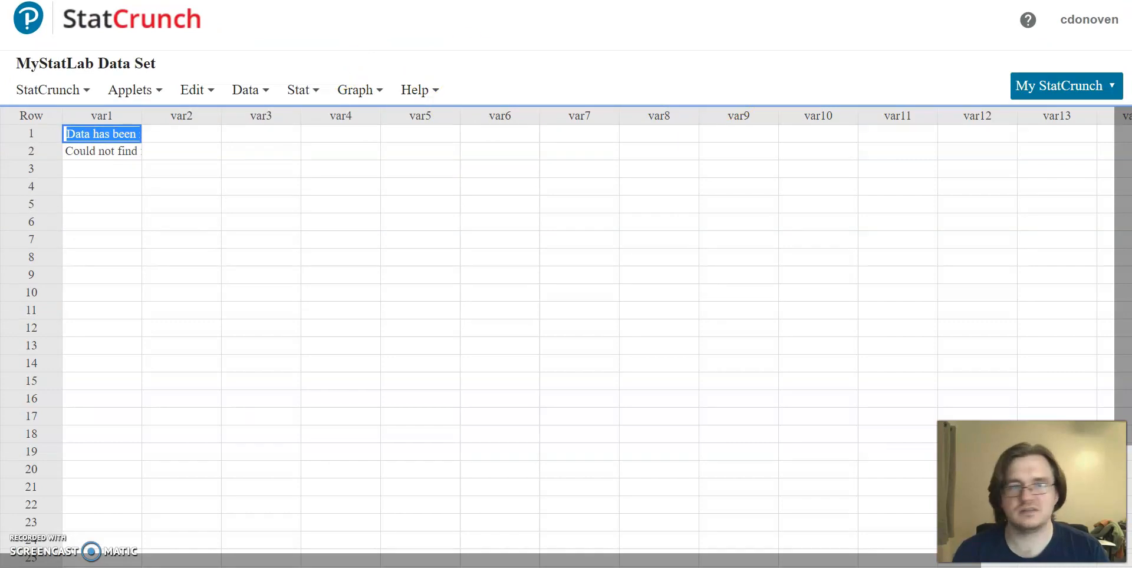
pyautogui.click(1118, 1)
# - Reopen the question's jersey number data in a maximized StatCrunch window and move to the first var2 cell
pyautogui.click(269, 180)
pyautogui.click(296, 200)
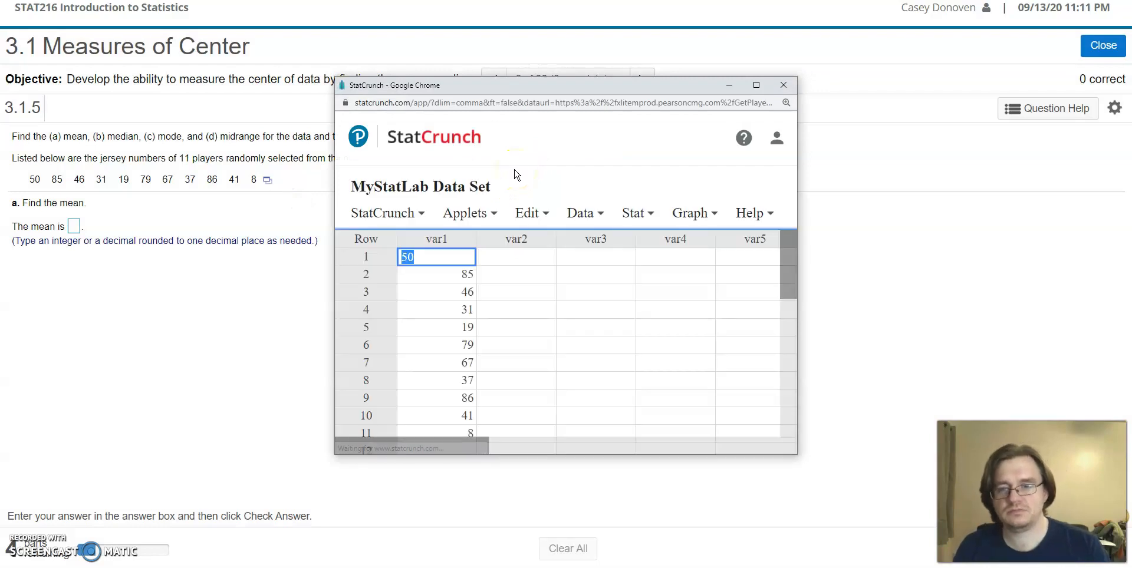
pyautogui.click(757, 87)
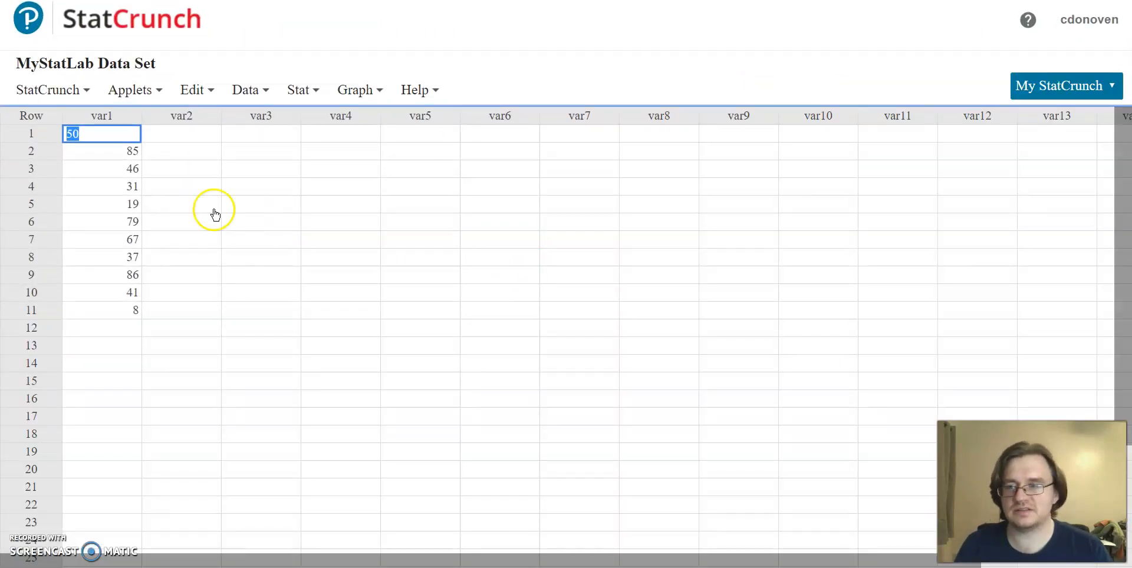
pyautogui.click(186, 140)
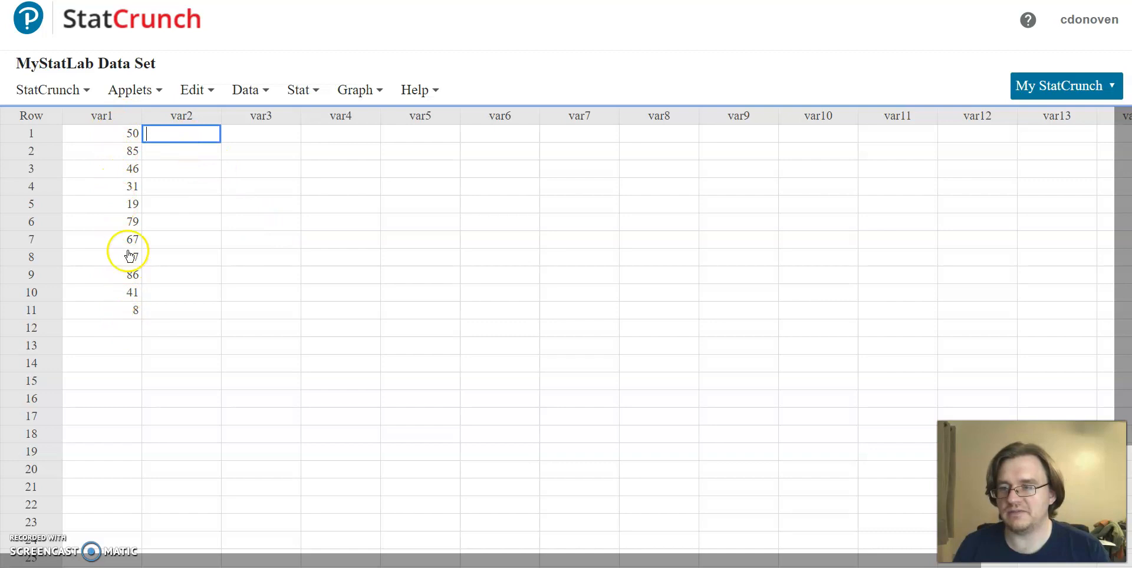
# - Start column Summary Stats and choose var1 as the column to summarize
pyautogui.click(315, 92)
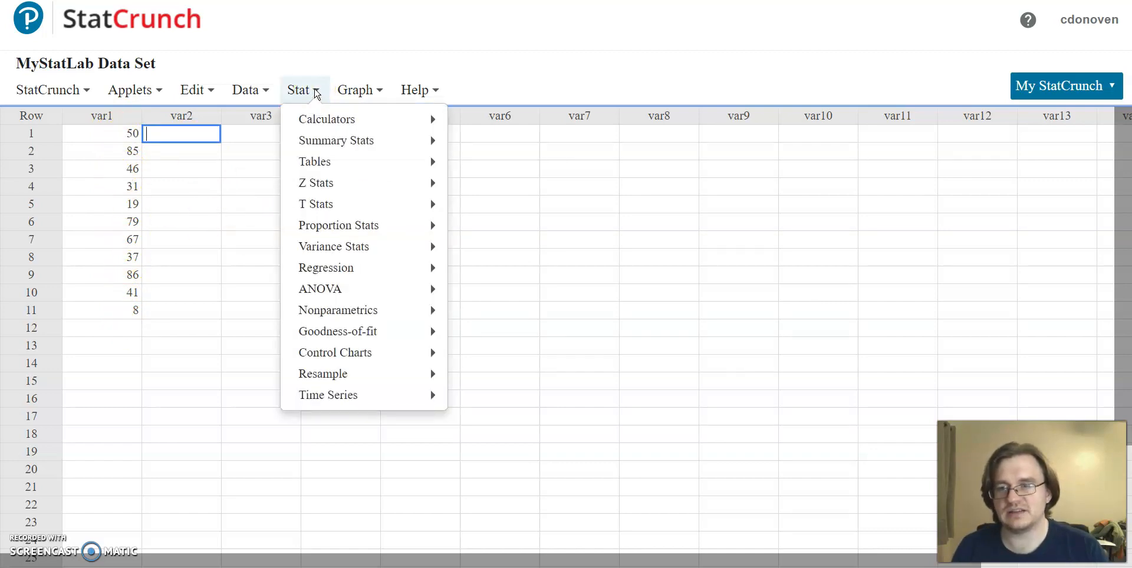
pyautogui.moveTo(345, 141)
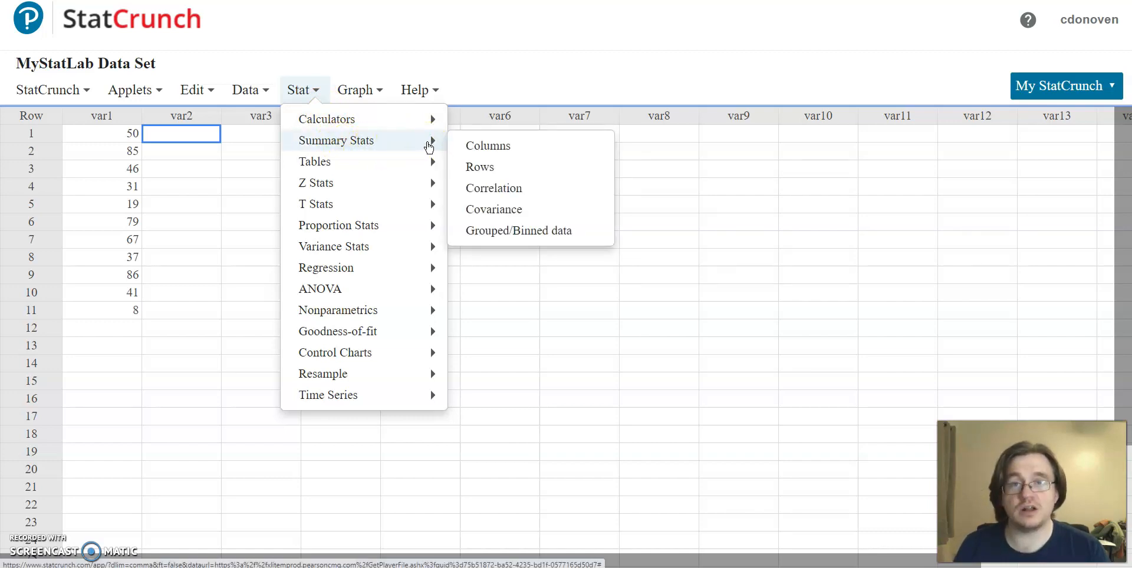
pyautogui.click(455, 147)
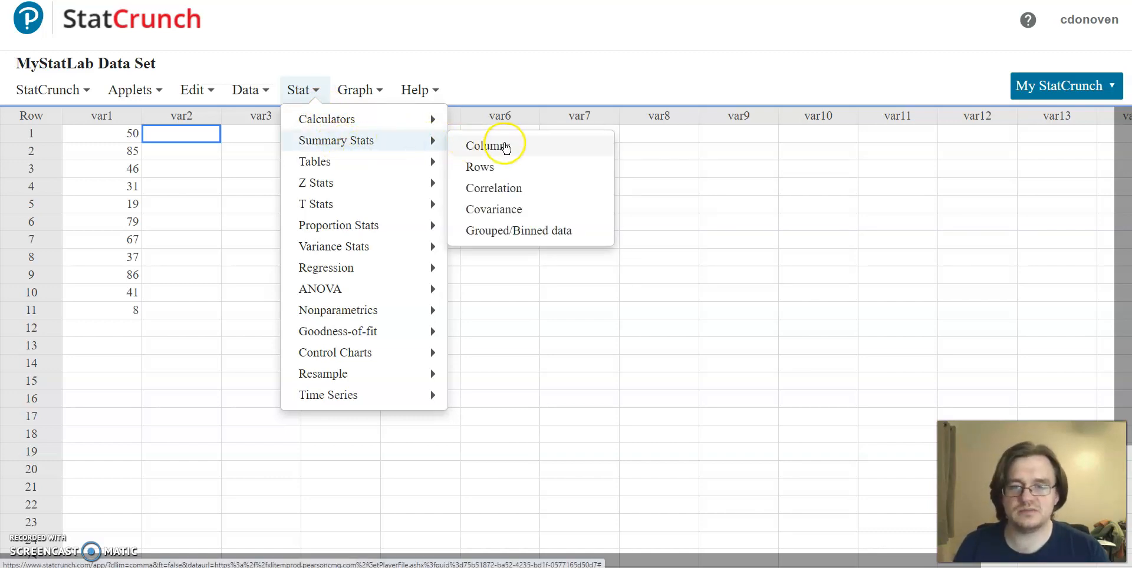
pyautogui.click(510, 146)
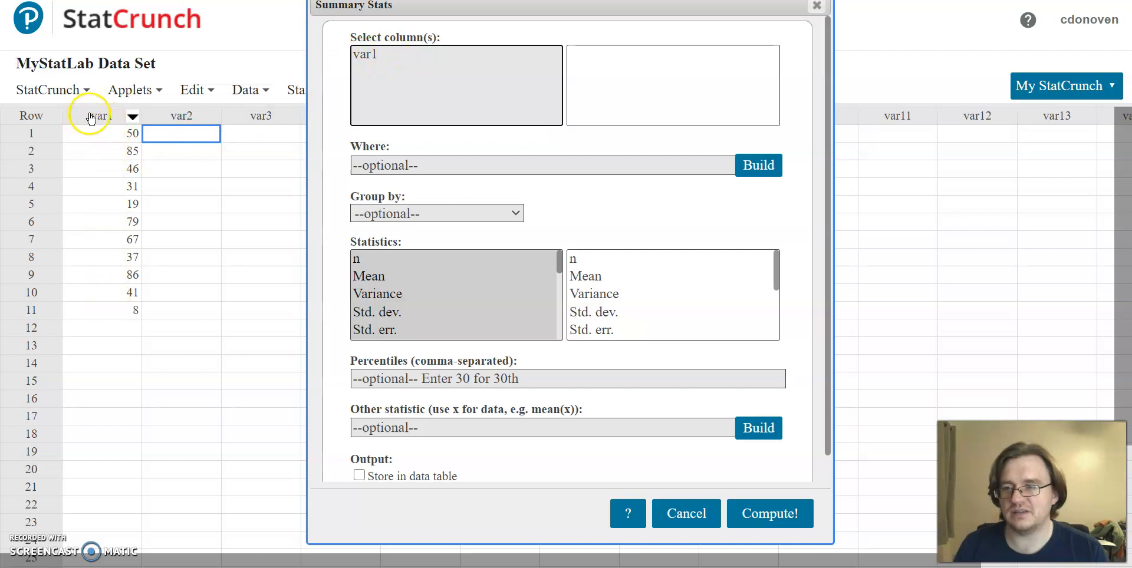
pyautogui.click(362, 54)
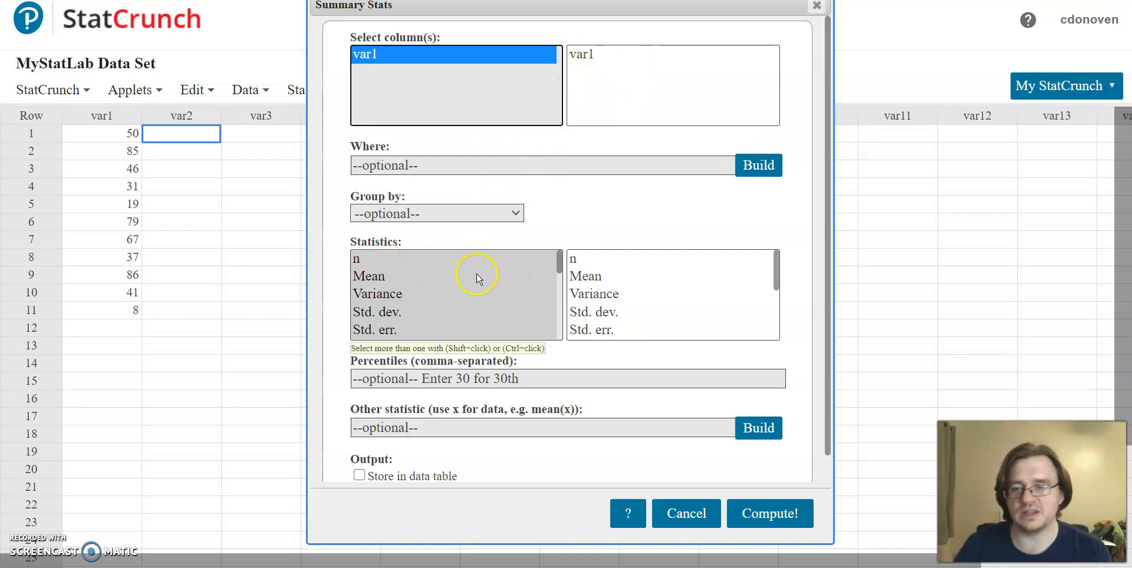
# - Choose Mean, Median, Min and Max as the statistics for var1
pyautogui.click(380, 278)
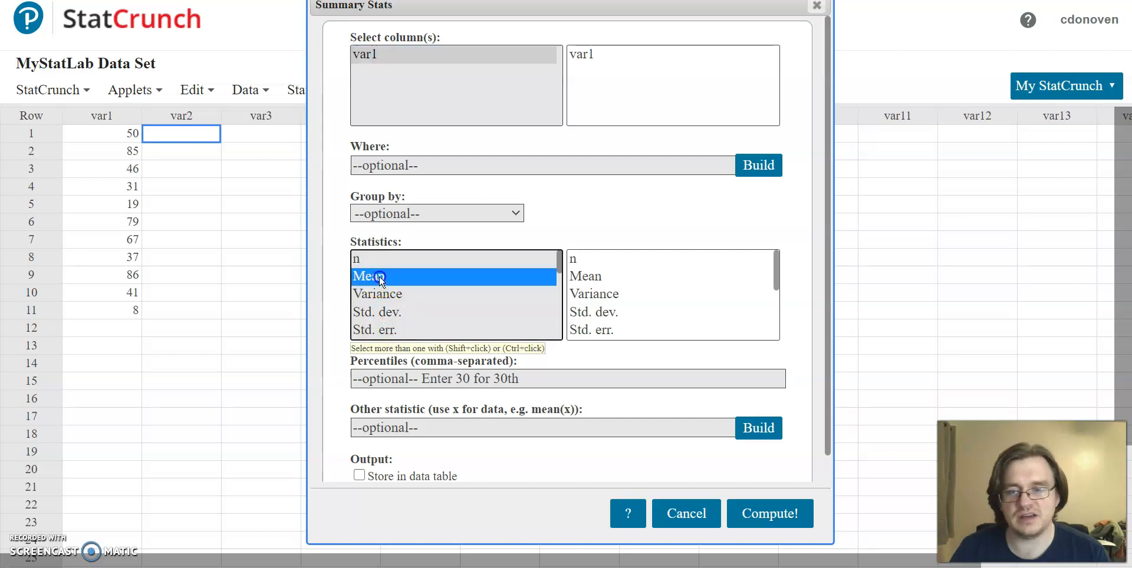
pyautogui.scroll(-1, 478, 288)
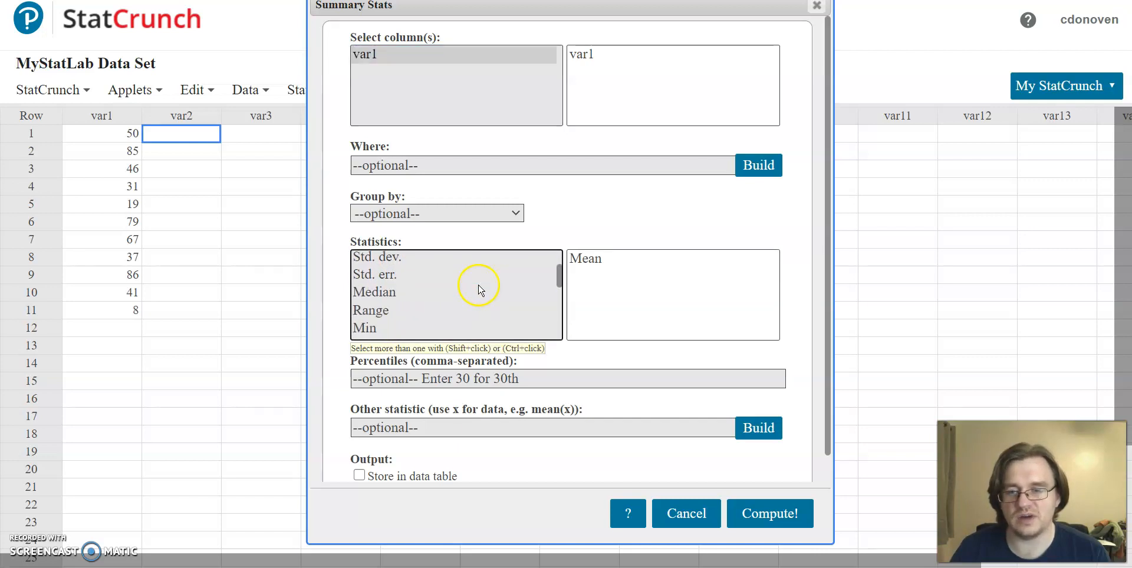
pyautogui.keyDown('ctrl'); pyautogui.click(389, 289); pyautogui.keyUp('ctrl')
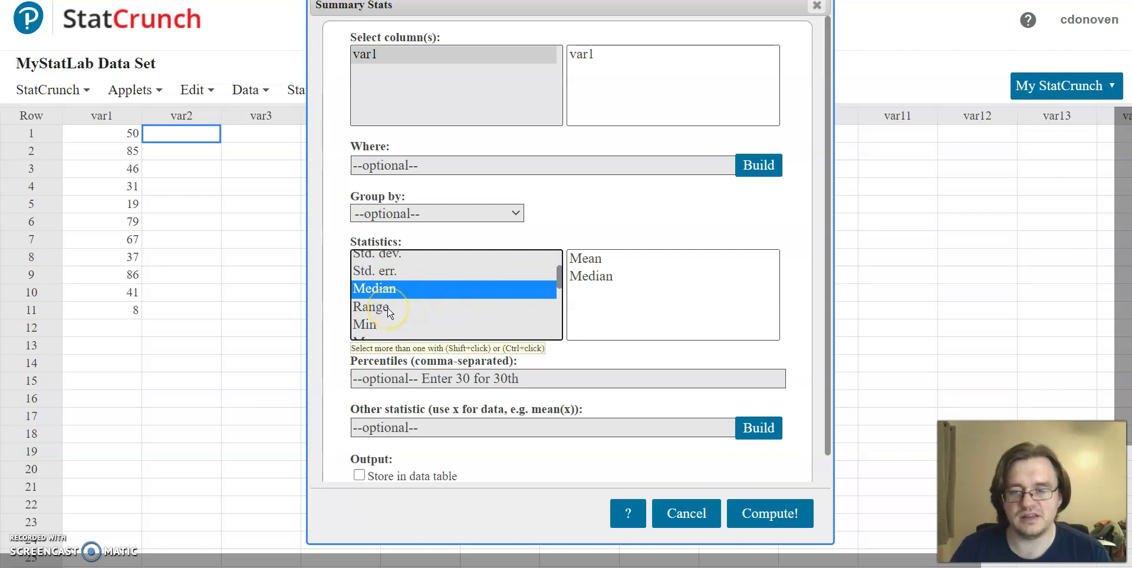
pyautogui.keyDown('ctrl'); pyautogui.click(386, 325); pyautogui.keyUp('ctrl')
pyautogui.hotkey('ctrl', '-')
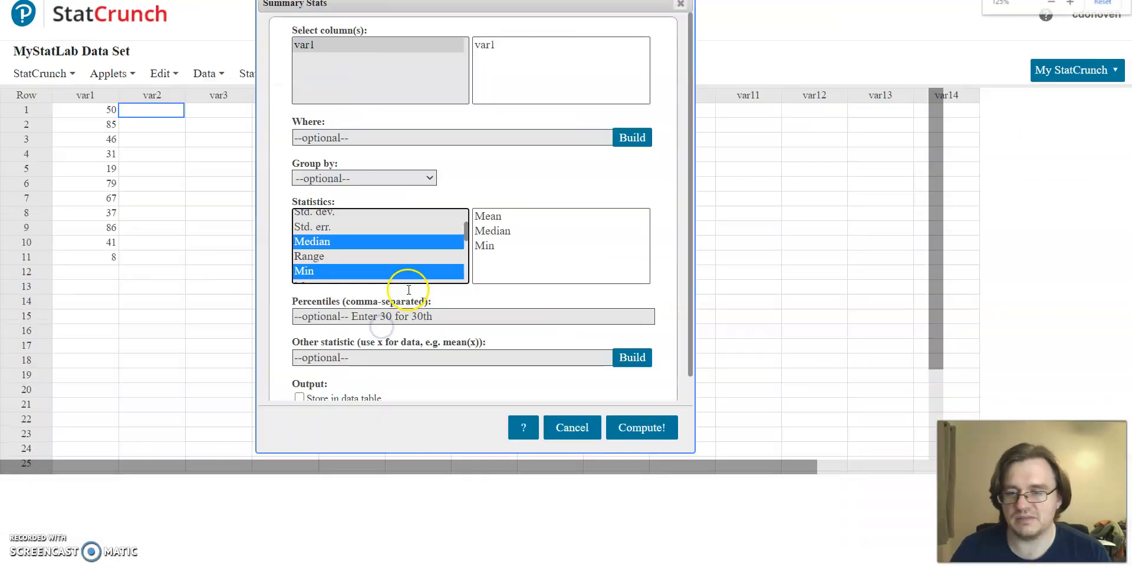
pyautogui.hotkey('ctrl', '+')
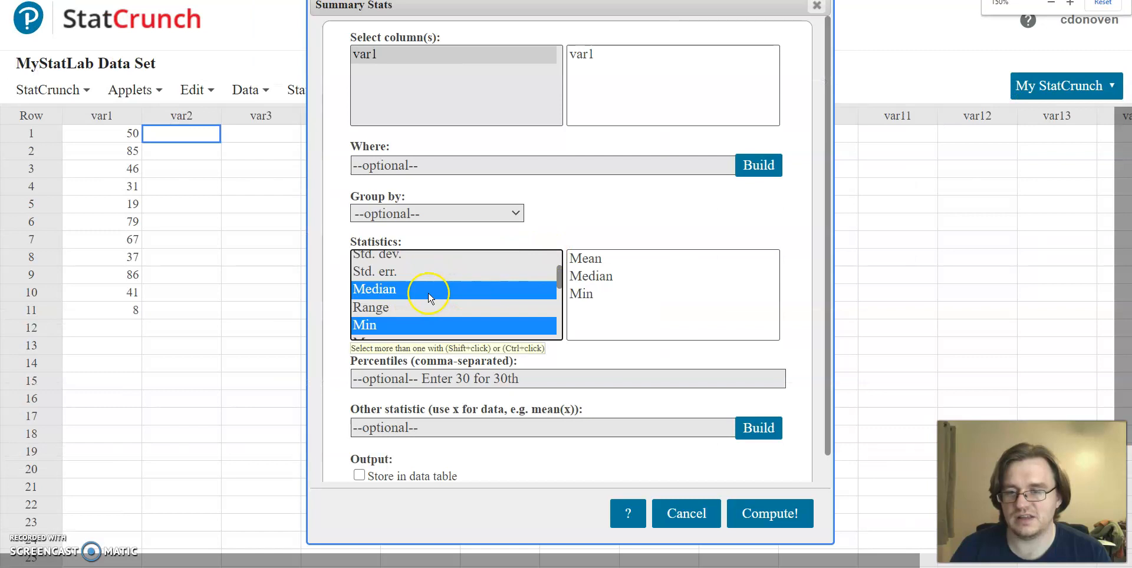
pyautogui.scroll(-1, 429, 298)
pyautogui.keyDown('ctrl'); pyautogui.click(378, 284); pyautogui.keyUp('ctrl')
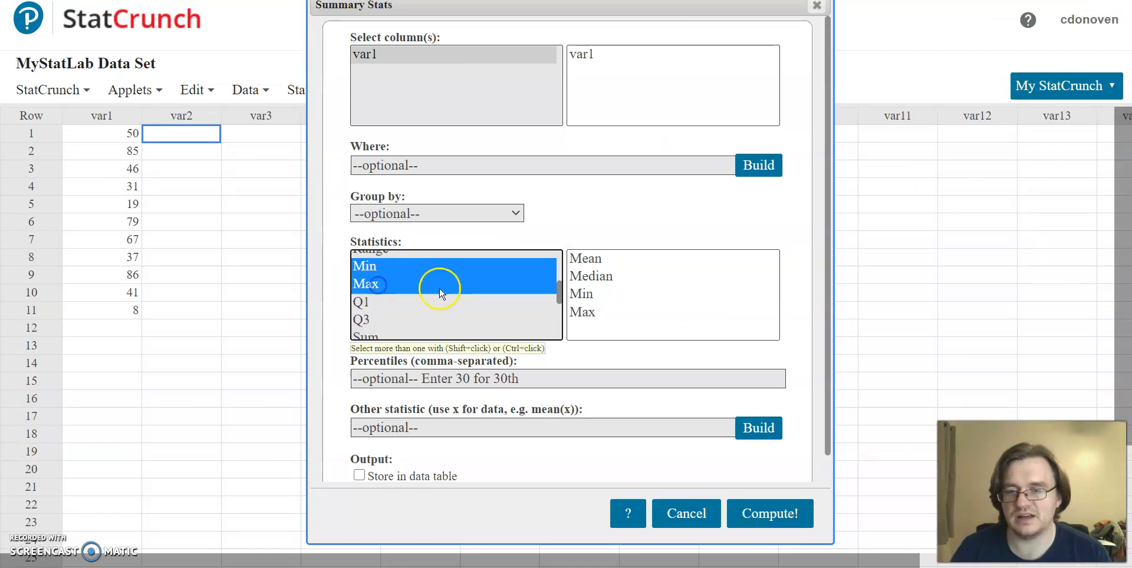
# - Add Mode to the chosen statistics and compute the summary for var1
pyautogui.scroll(2, 452, 292)
pyautogui.scroll(-3, 453, 292)
pyautogui.scroll(4, 455, 295)
pyautogui.scroll(-1, 480, 295)
pyautogui.scroll(-1, 480, 300)
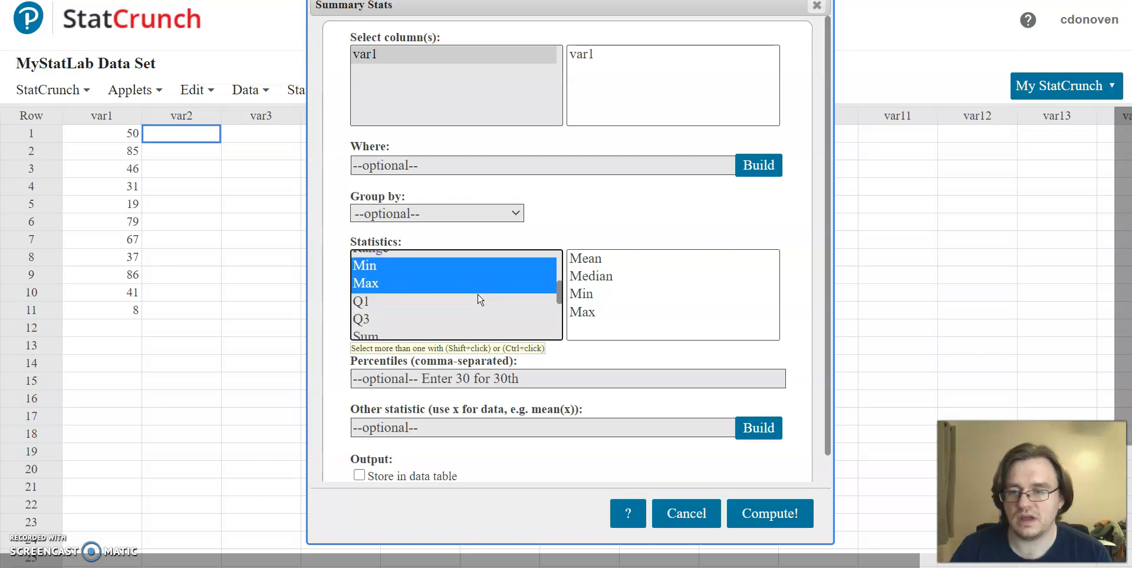
pyautogui.scroll(-2, 480, 299)
pyautogui.scroll(-1, 430, 300)
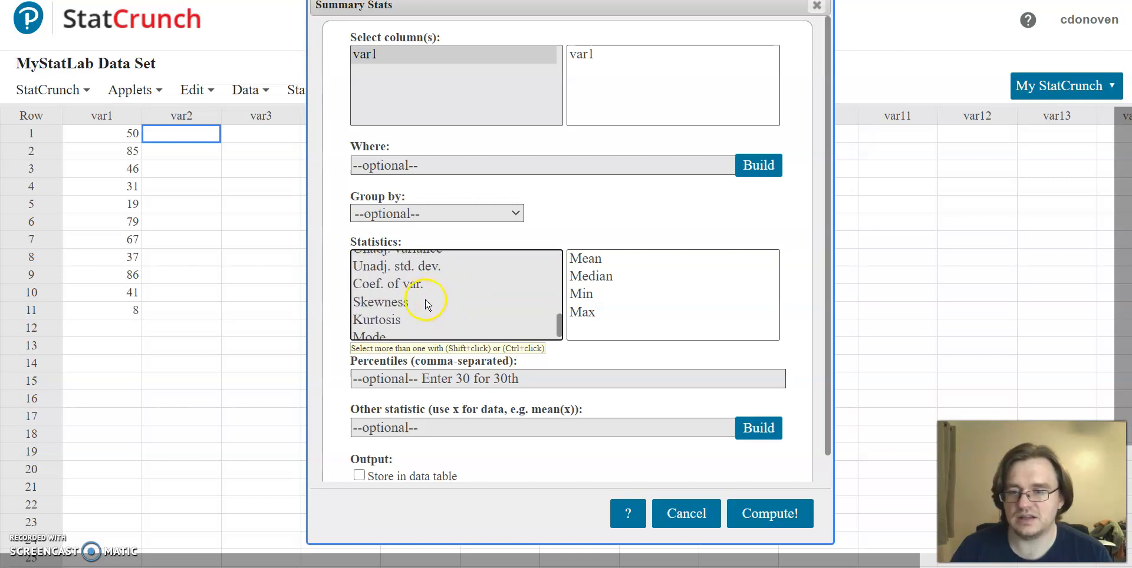
pyautogui.keyDown('ctrl'); pyautogui.click(382, 332); pyautogui.keyUp('ctrl')
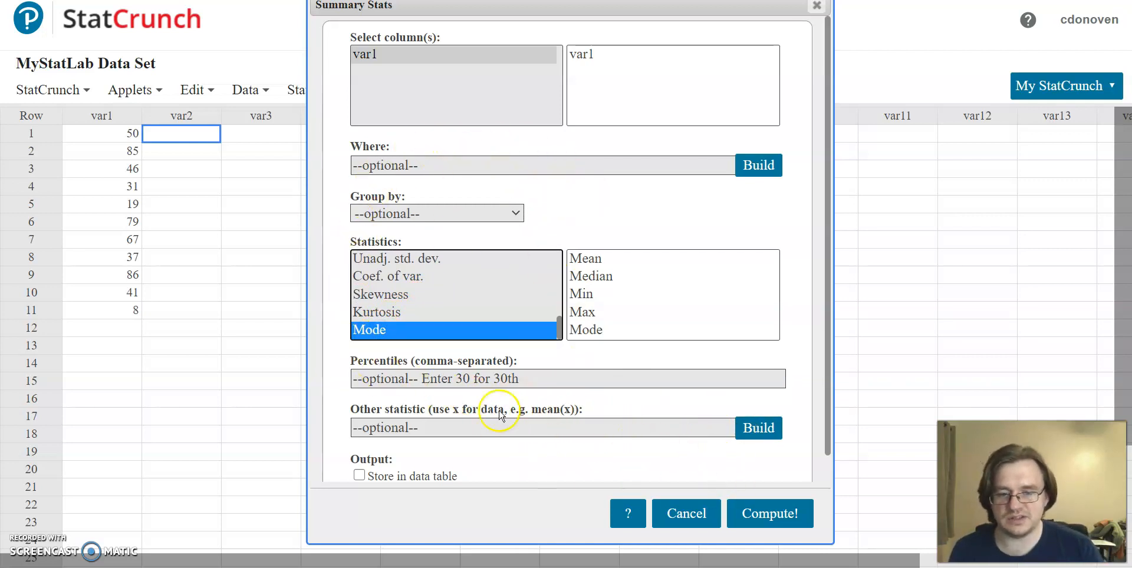
pyautogui.click(774, 517)
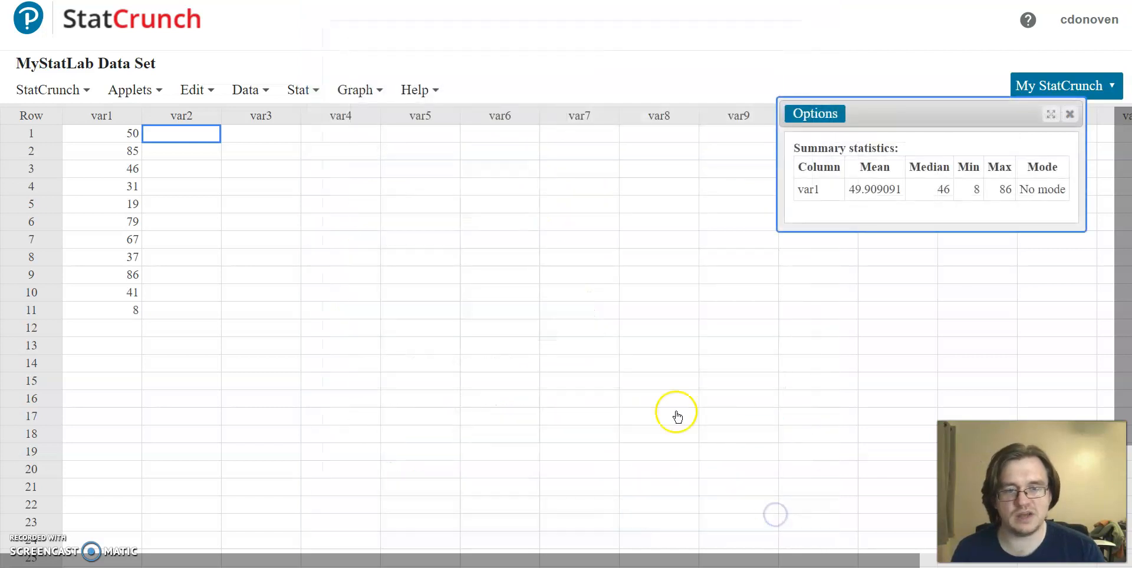
# - Move the summary results closer to the data and examine the mean to one decimal place and the median
pyautogui.moveTo(865, 118); pyautogui.dragTo(465, 115)
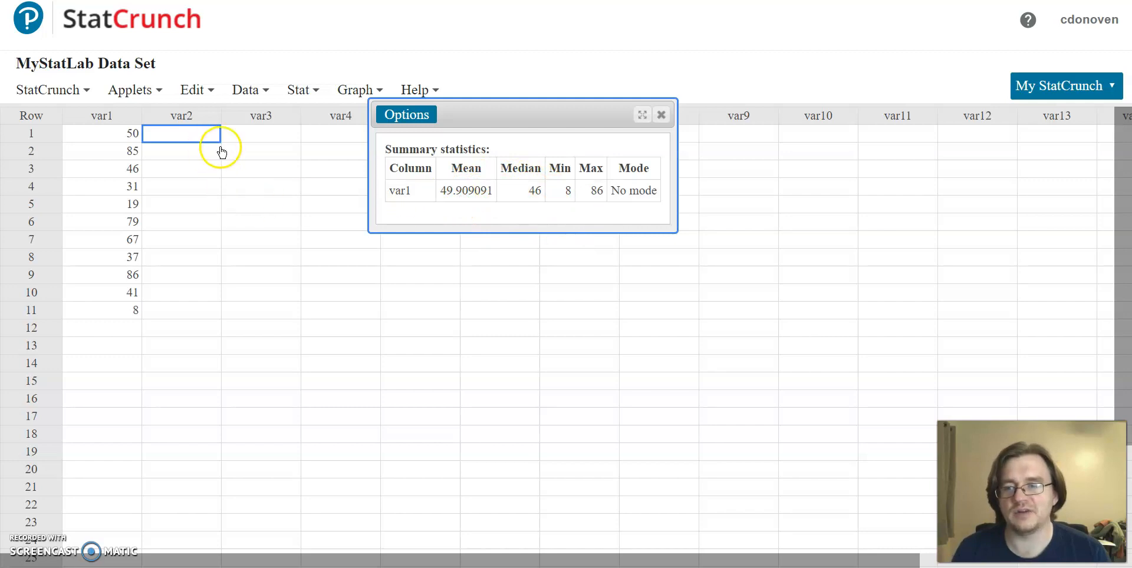
pyautogui.moveTo(442, 191); pyautogui.dragTo(462, 191)
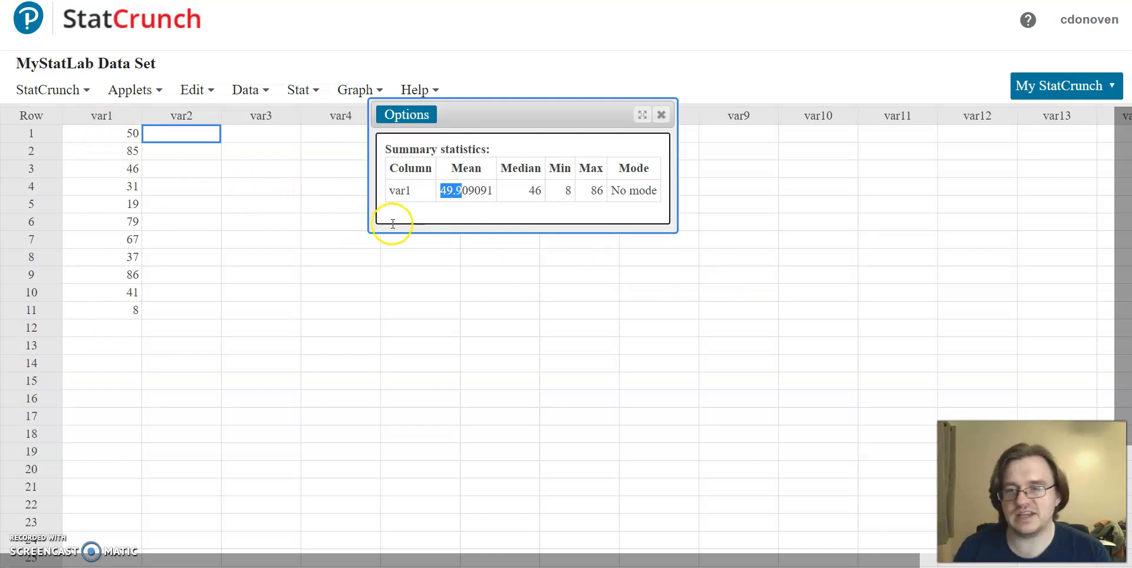
pyautogui.click(528, 195)
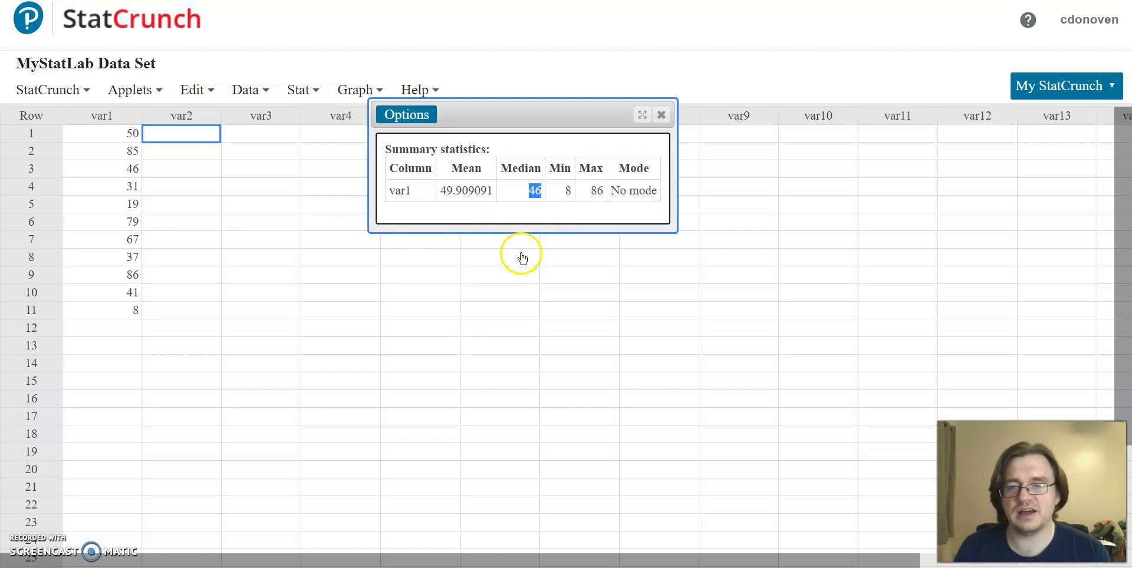
pyautogui.click(530, 194)
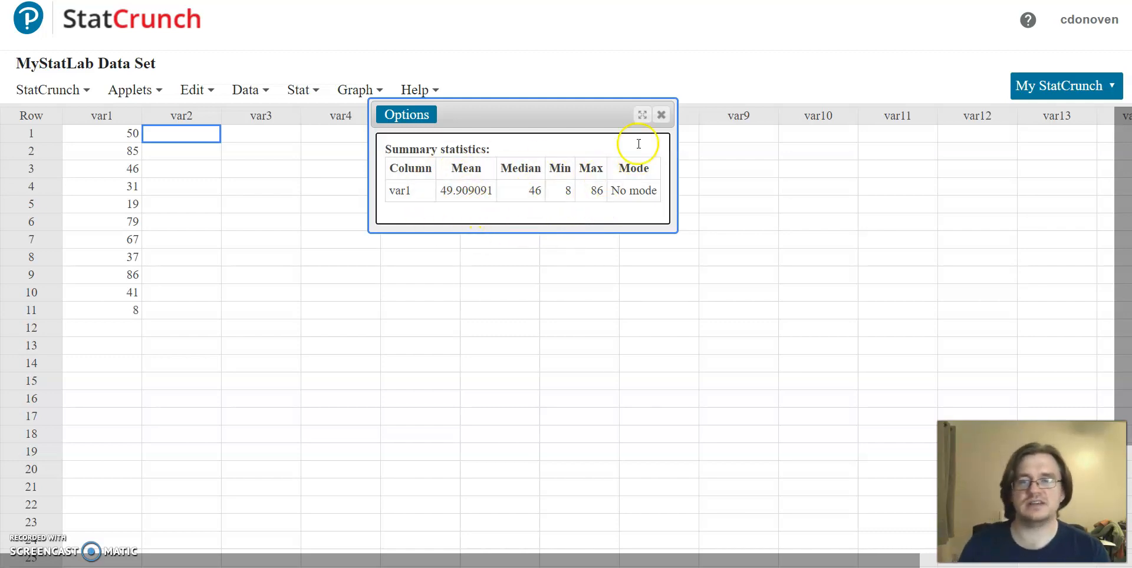
# - Close the summary results and switch back to question 3.1.5 in MyLab Statistics
pyautogui.click(662, 115)
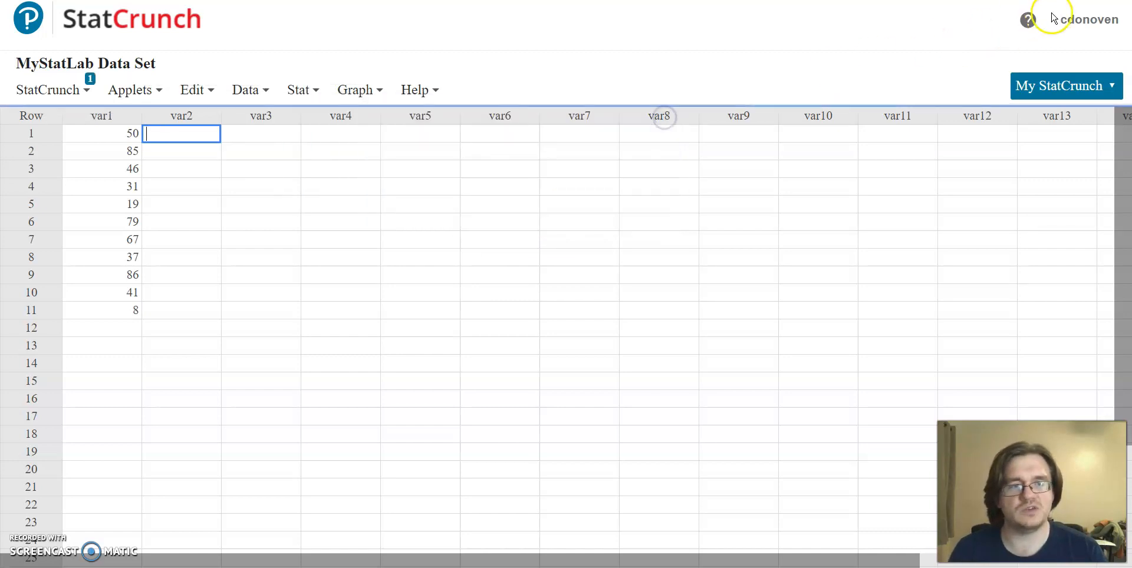
pyautogui.hotkey('alt', 'Tab')
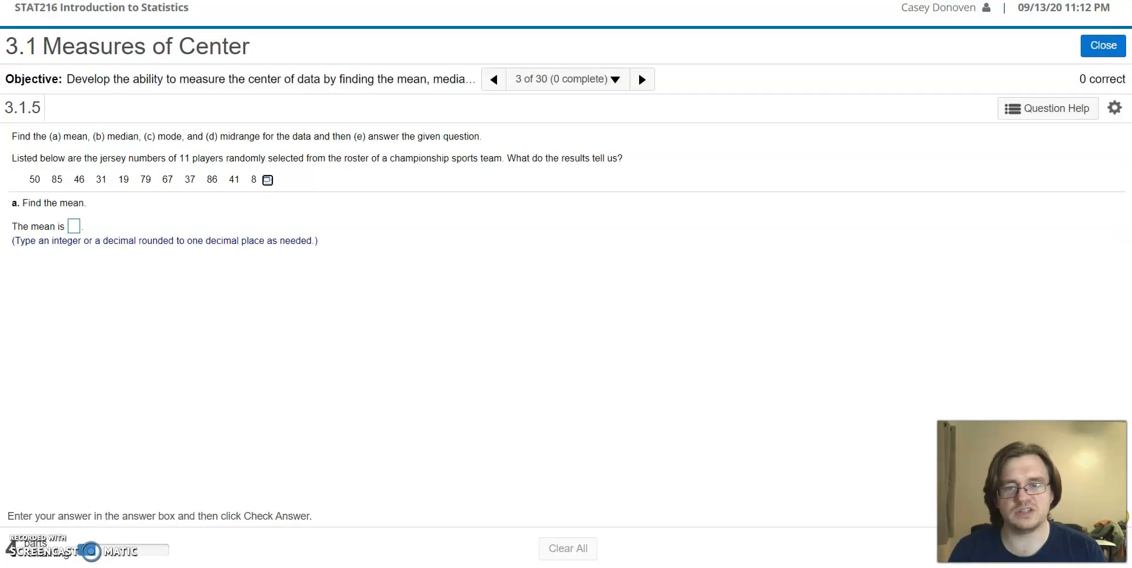
# - Open question 3.1.27-T from the study plan overview
pyautogui.click(619, 81)
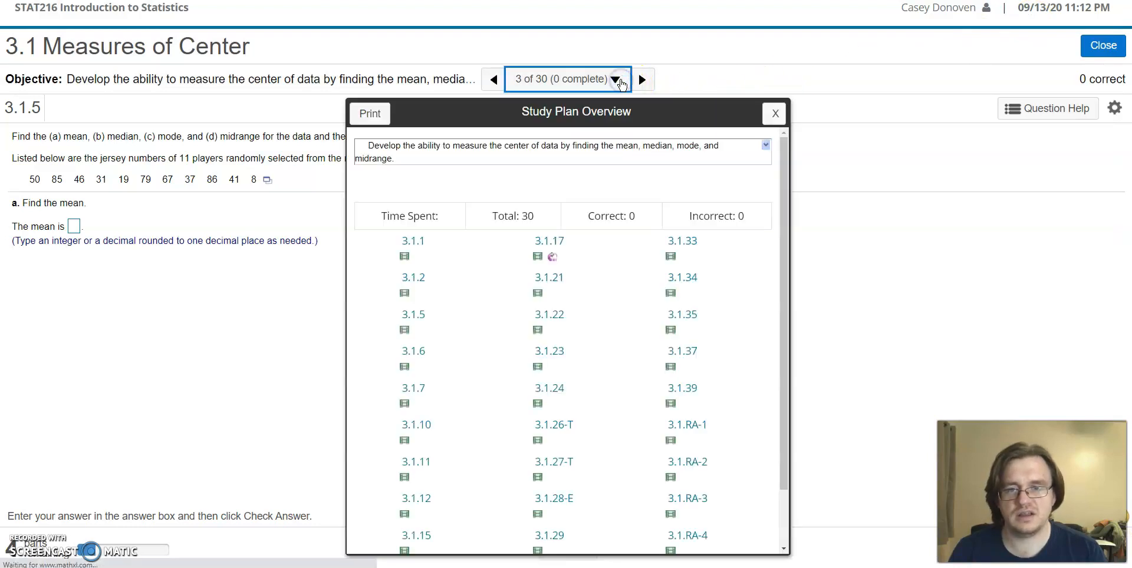
pyautogui.scroll(-1, 611, 360)
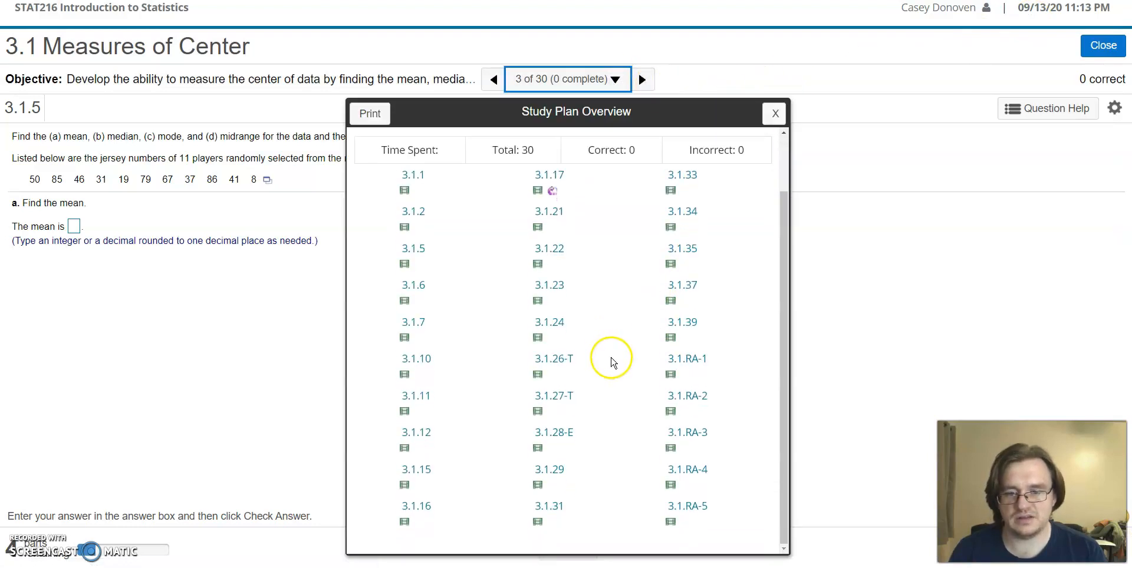
pyautogui.click(563, 402)
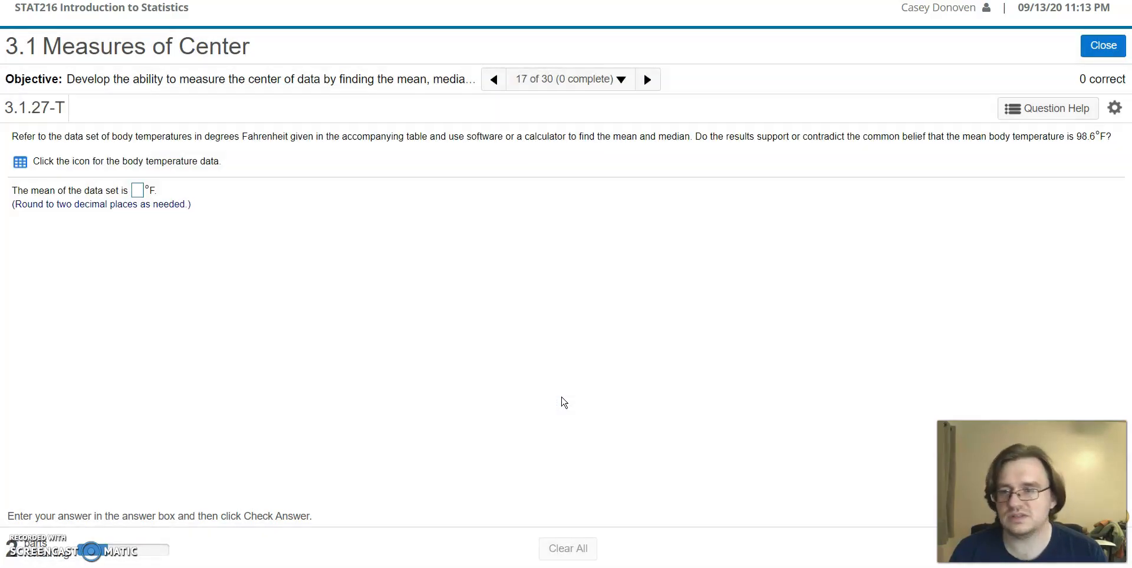
# - Open question 3.1.29 from the study plan overview and highlight the low temperature classes in its frequency distribution
pyautogui.click(624, 79)
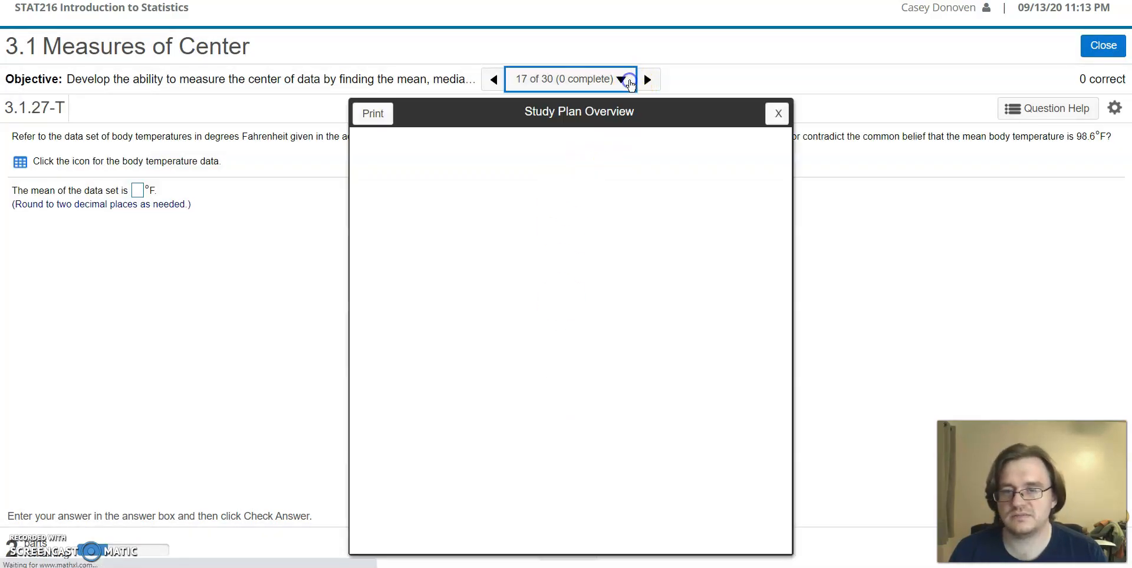
pyautogui.scroll(-1, 614, 404)
pyautogui.click(560, 486)
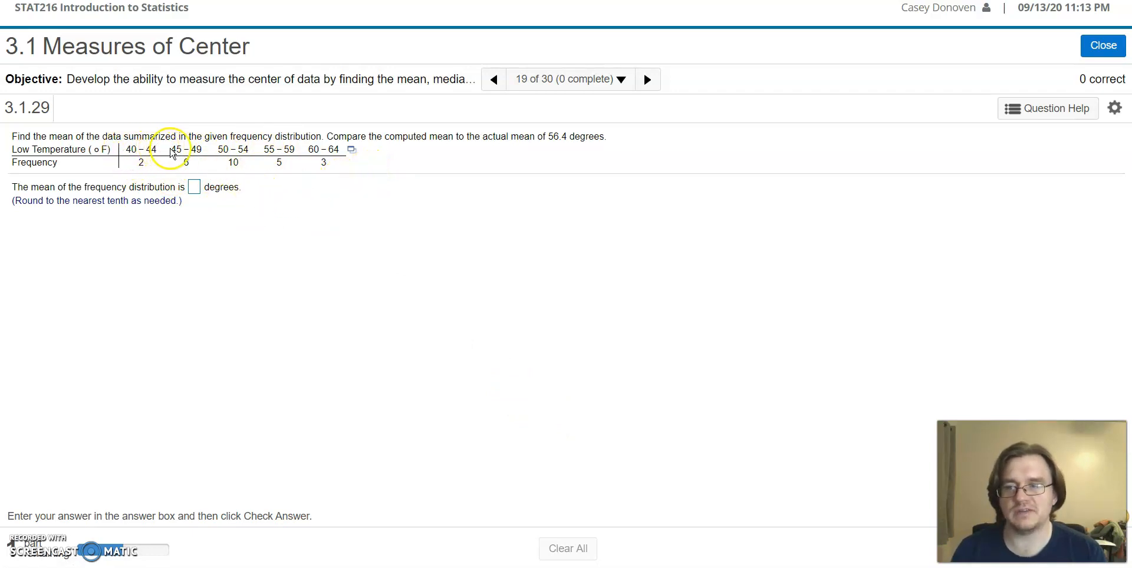
pyautogui.moveTo(204, 149); pyautogui.dragTo(326, 151)
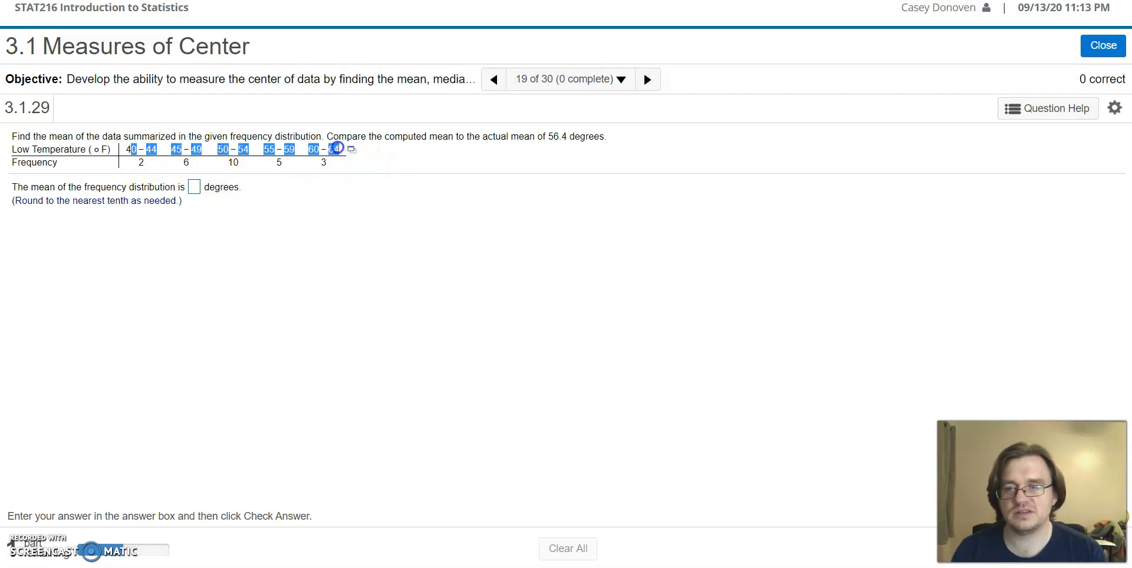
pyautogui.click(337, 149)
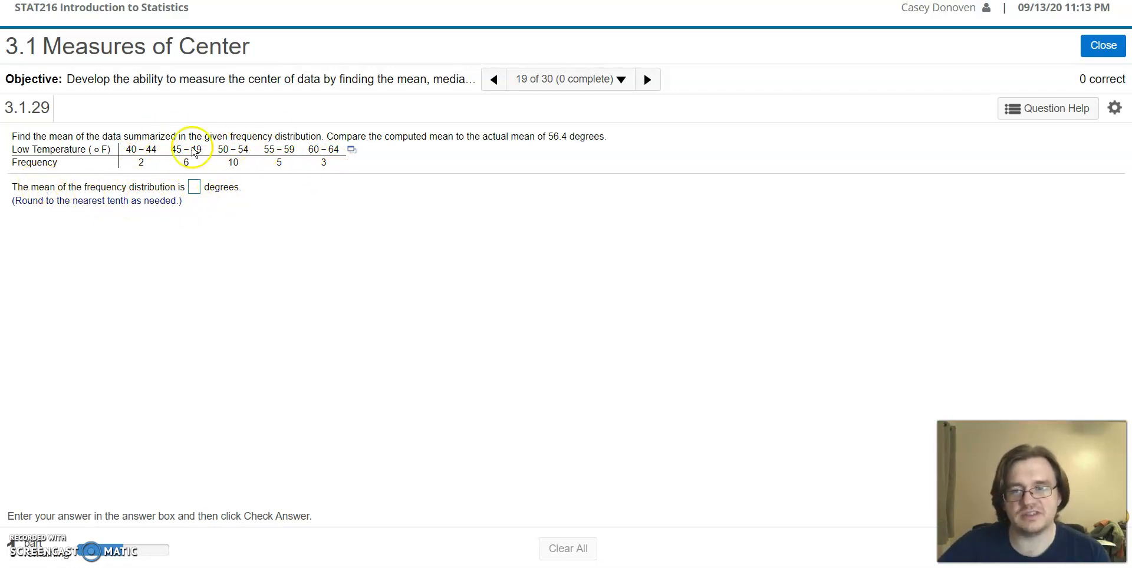
# - Open the low temperature frequency table in StatCrunch and maximize its window
pyautogui.click(352, 151)
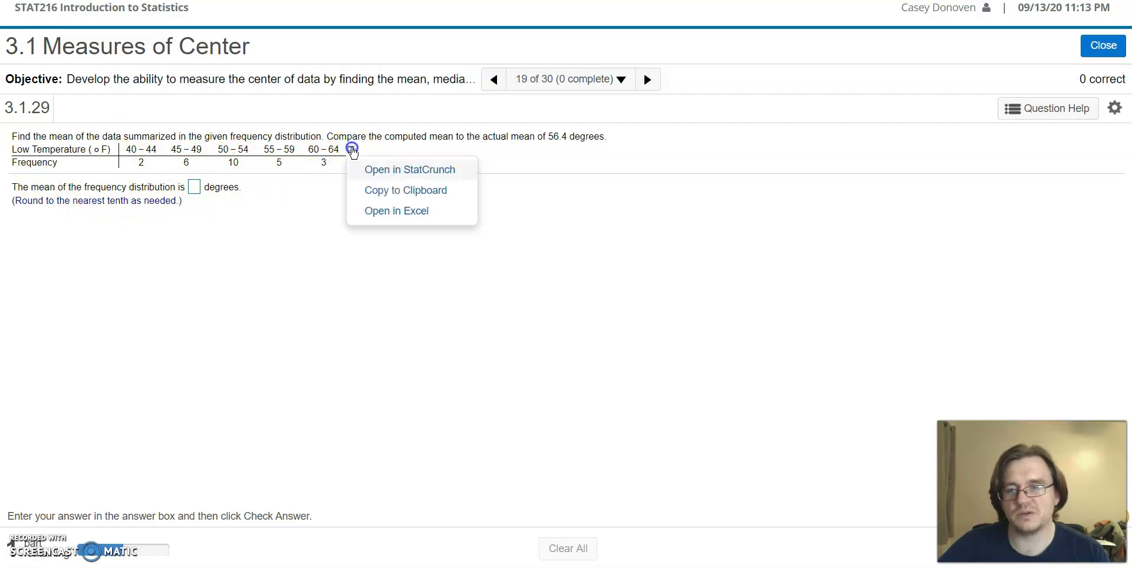
pyautogui.click(380, 171)
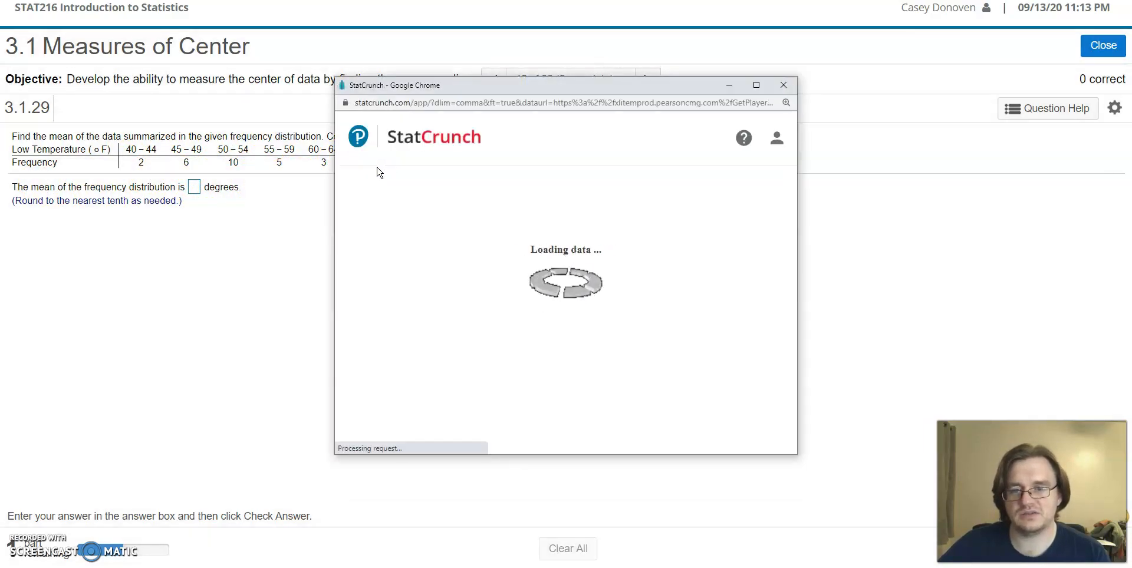
pyautogui.click(757, 85)
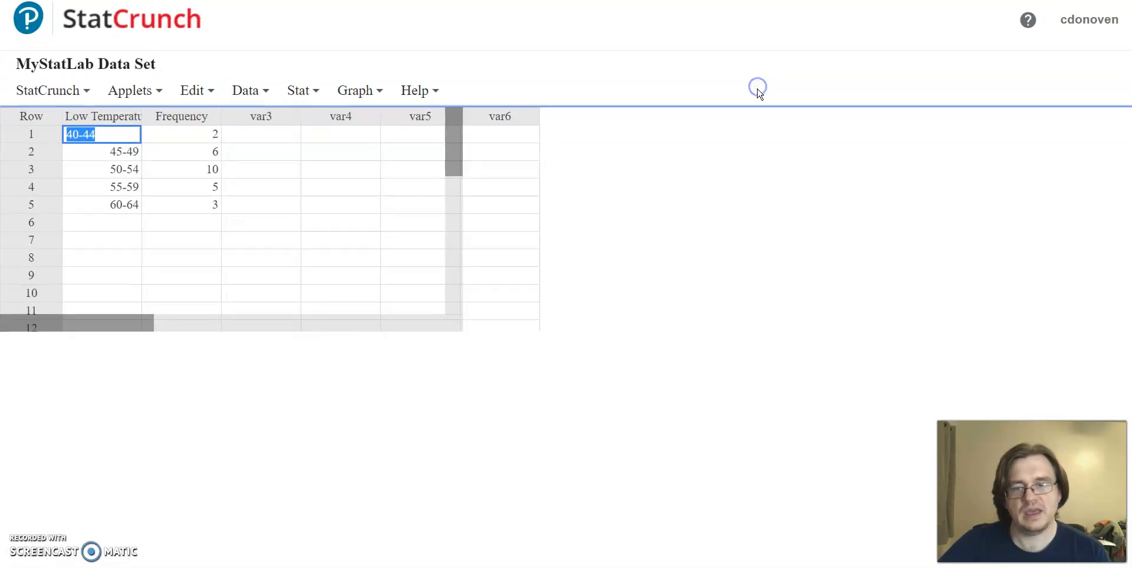
# - Rename the empty var3 column as CM
pyautogui.click(273, 135)
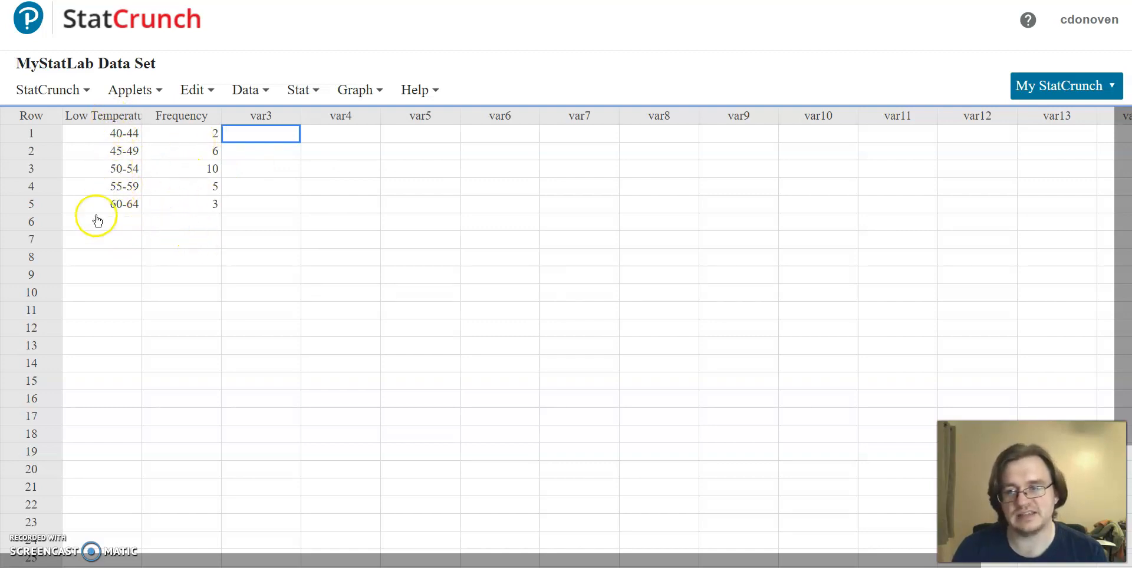
pyautogui.click(257, 132)
pyautogui.click(271, 117)
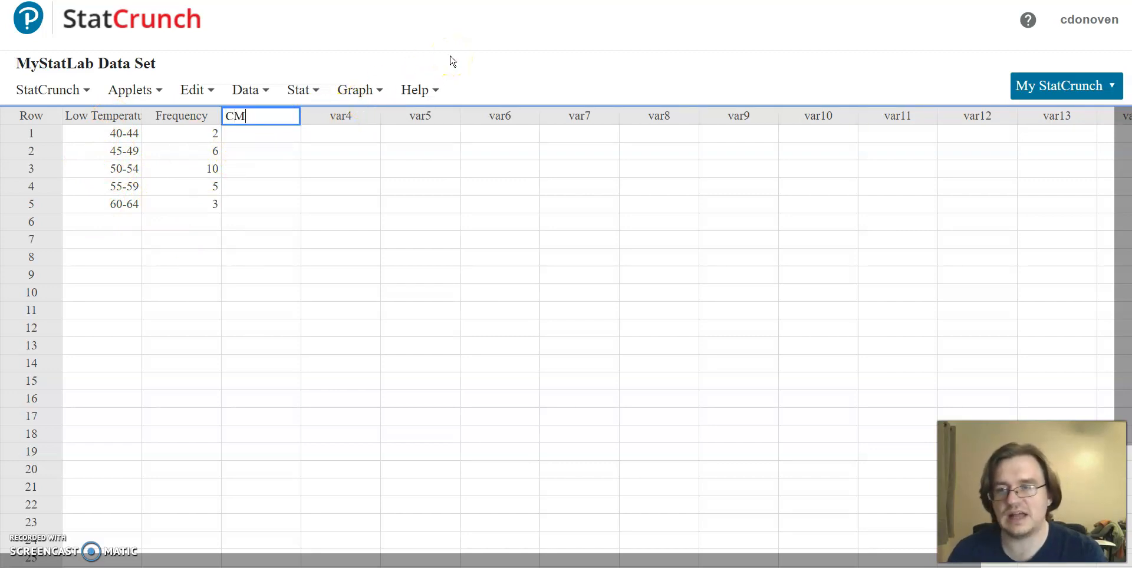
pyautogui.click(290, 133)
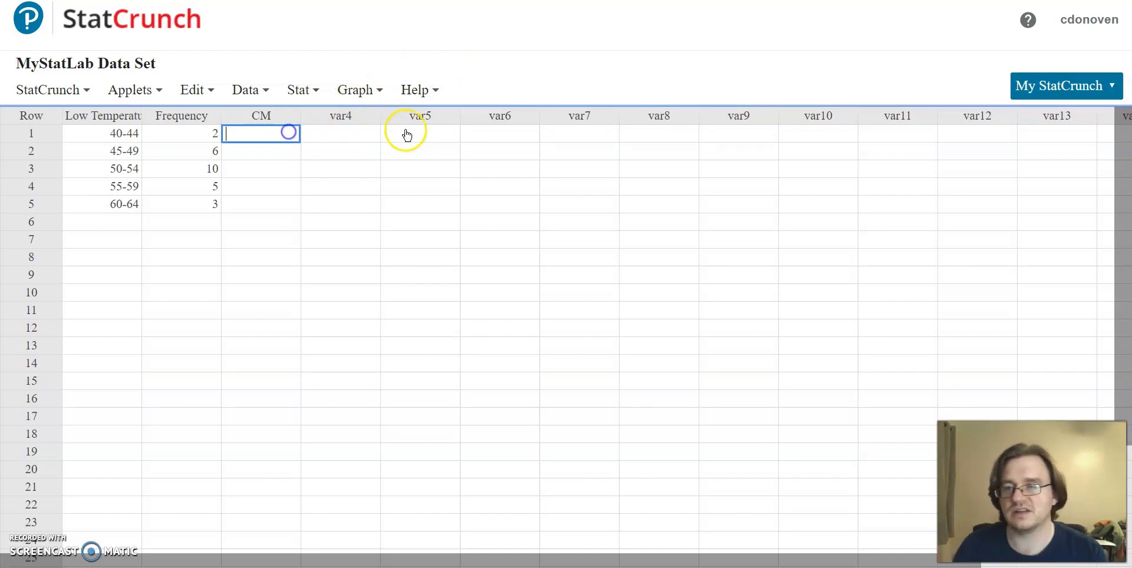
# - Fill rows 1 to 5 of the CM column with the class midpoints 42, 47, 52, 57 and 62
pyautogui.click(275, 137)
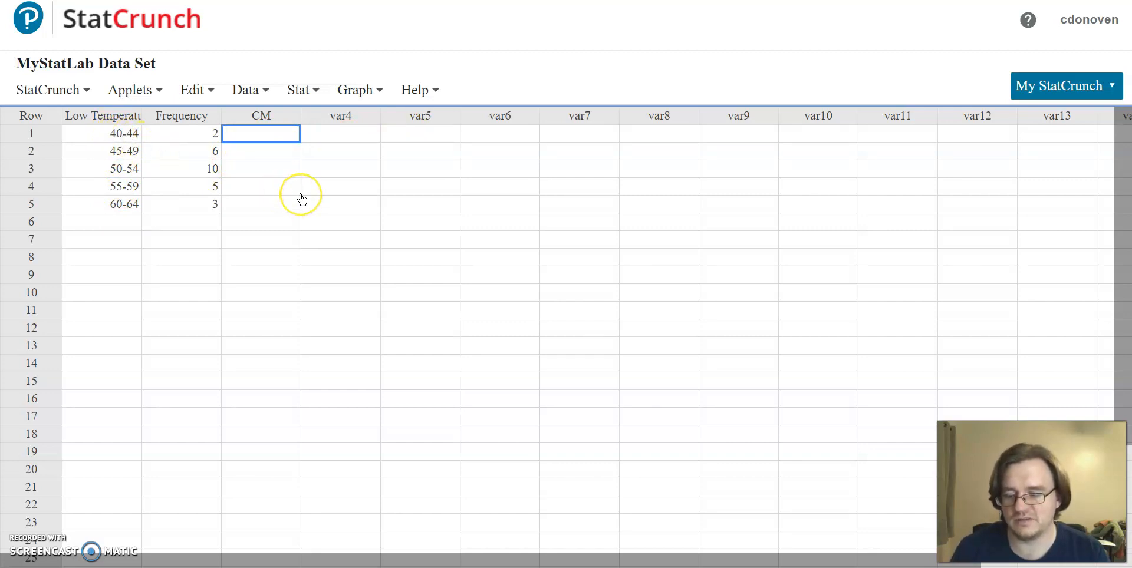
pyautogui.write('42')
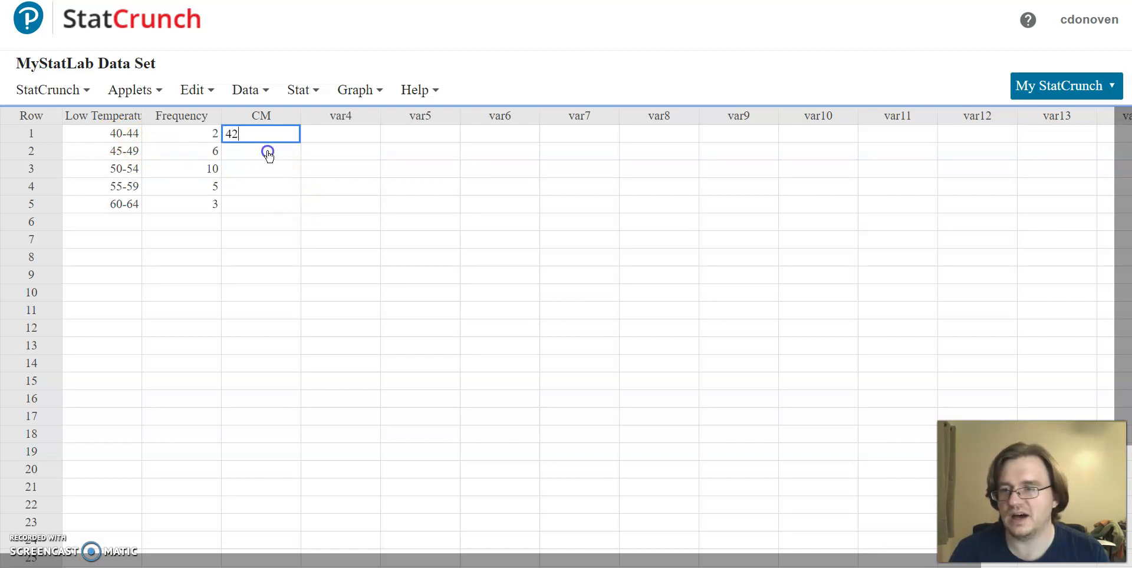
pyautogui.click(268, 156)
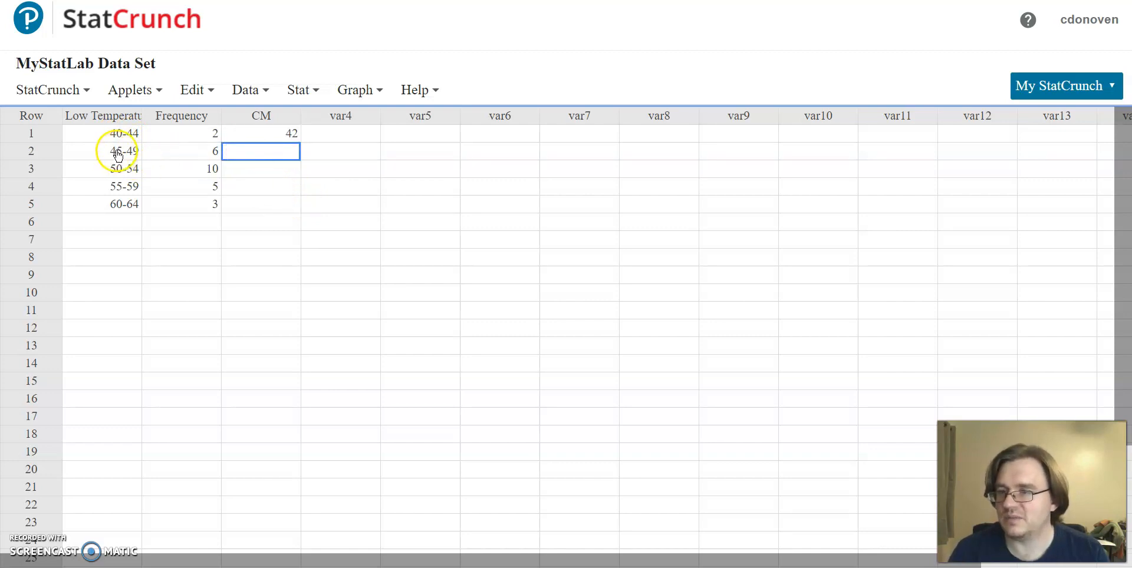
pyautogui.write('47')
pyautogui.click(246, 169)
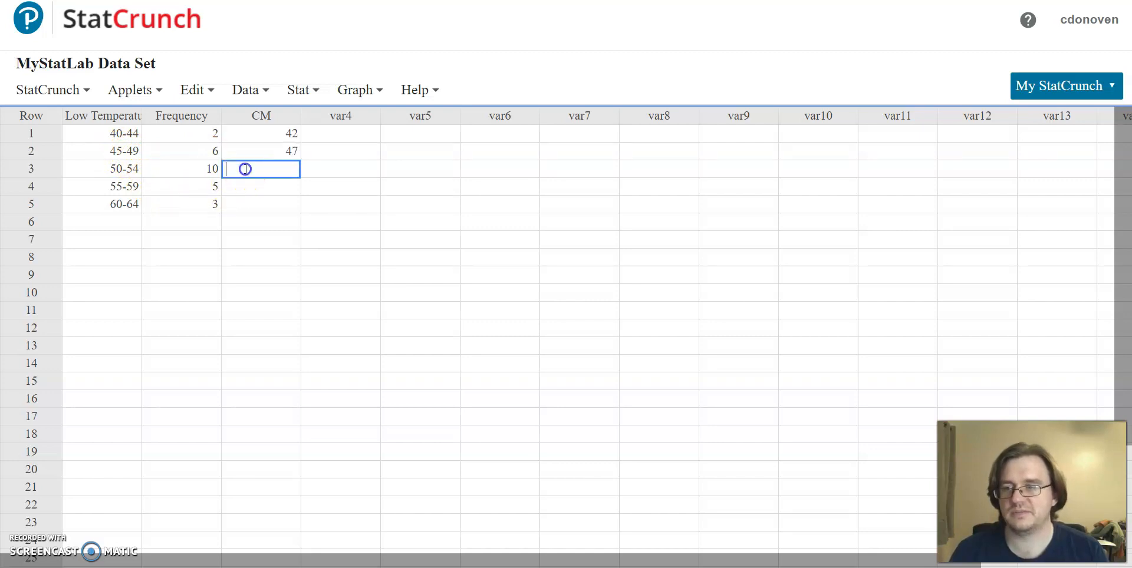
pyautogui.click(276, 187)
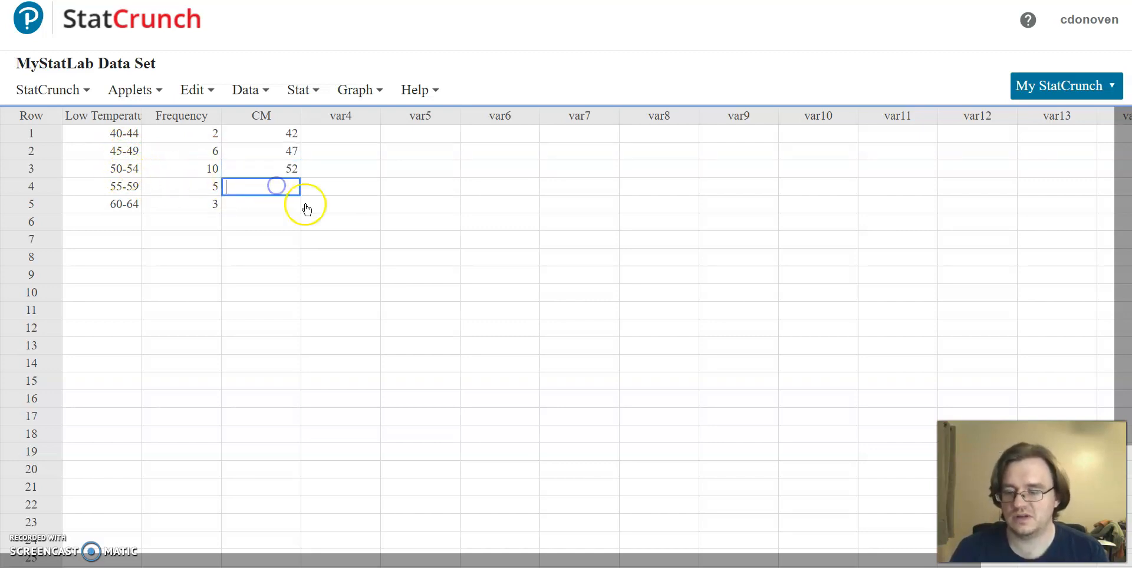
pyautogui.write('57')
pyautogui.click(276, 207)
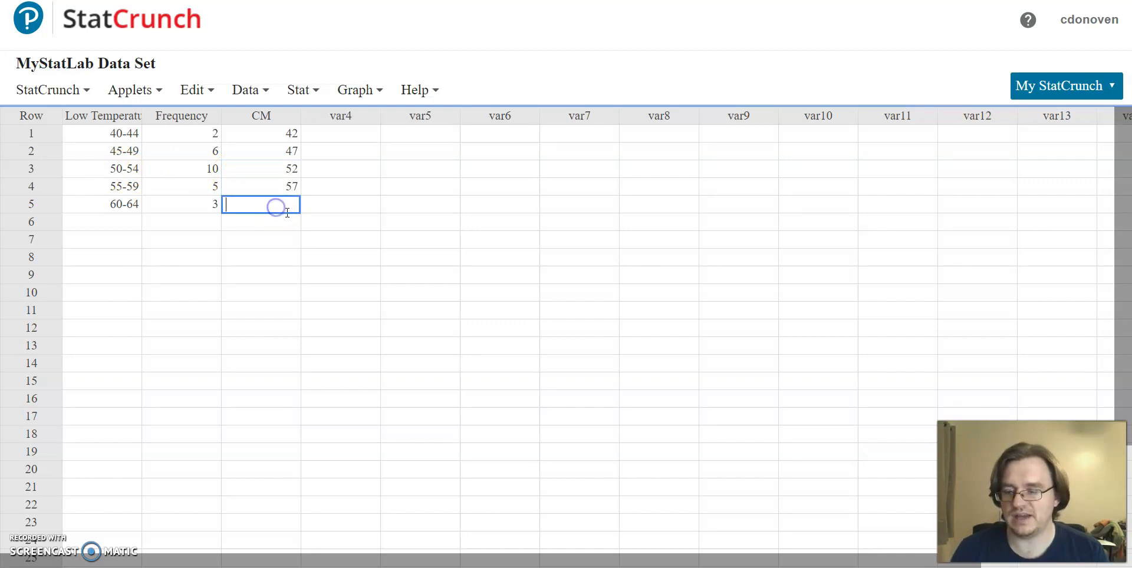
pyautogui.click(273, 225)
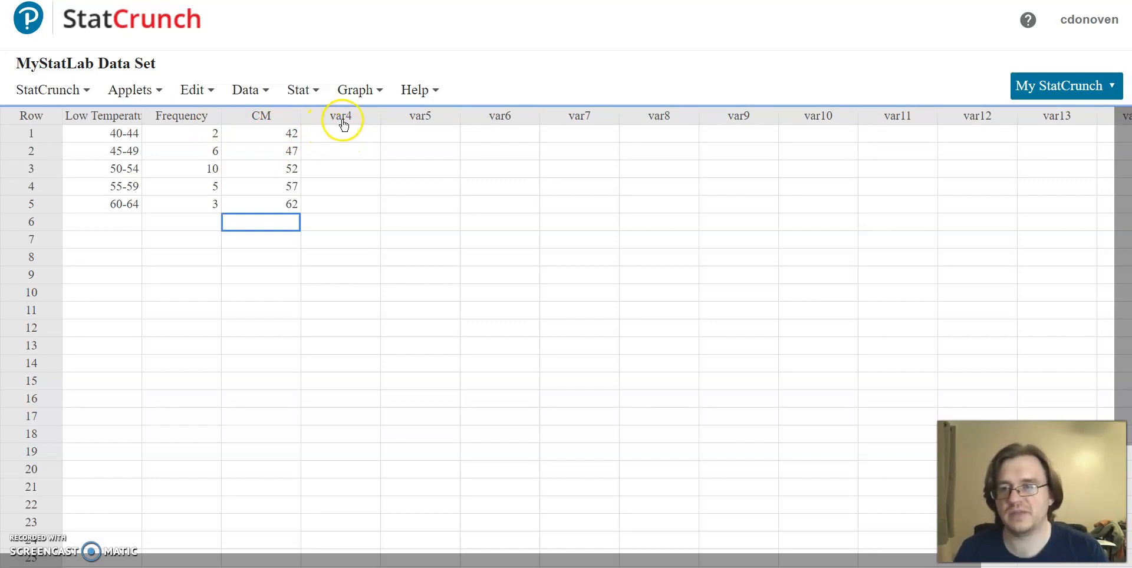
# - Build the expression Frequency*CM and compute it as a new column in the data table
pyautogui.click(265, 91)
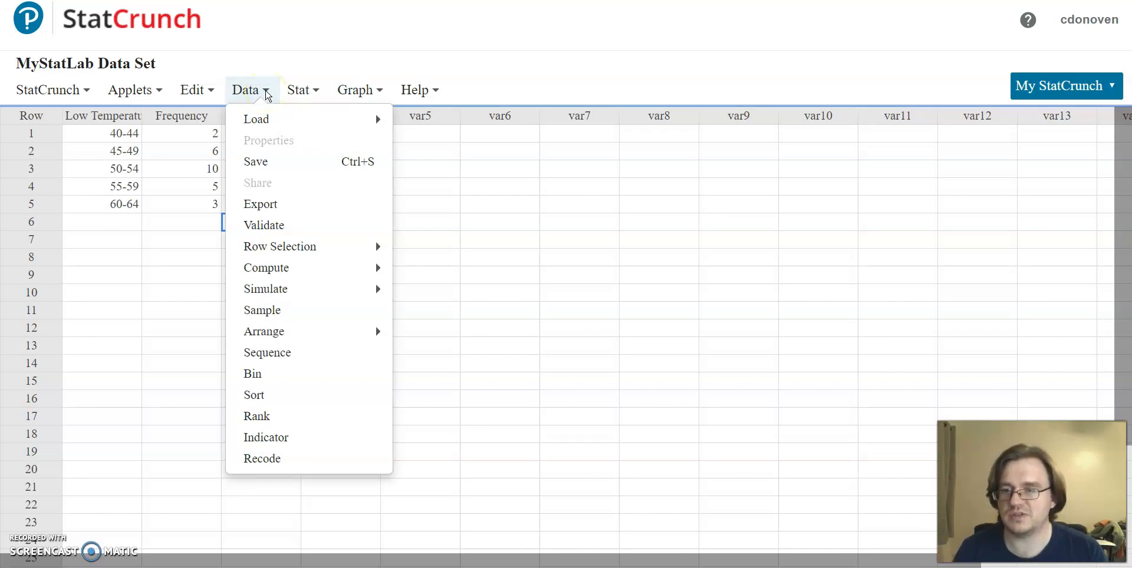
pyautogui.moveTo(286, 266)
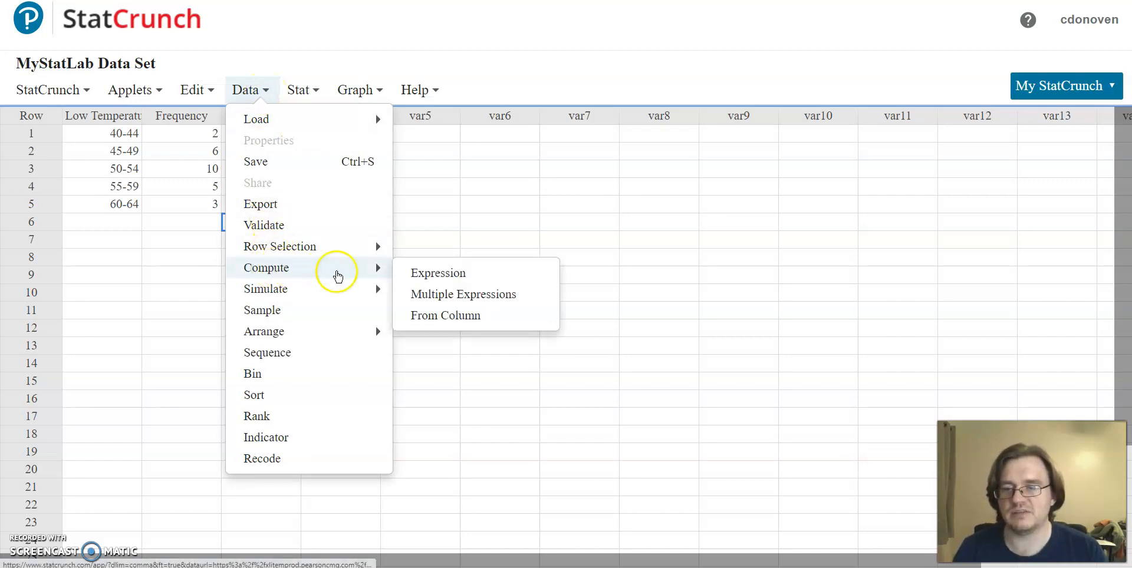
pyautogui.click(459, 275)
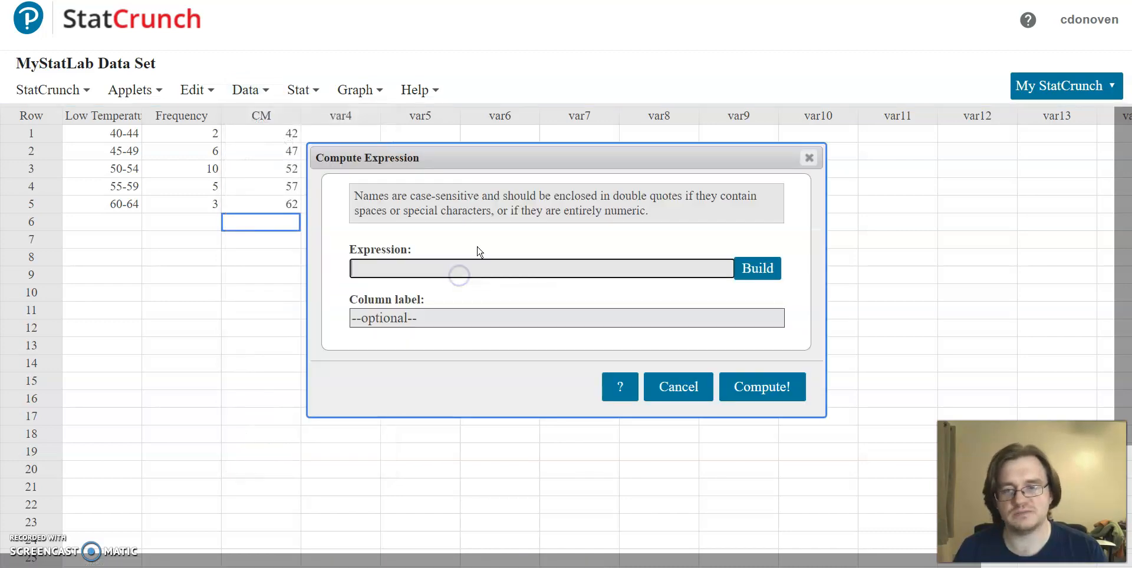
pyautogui.moveTo(541, 158); pyautogui.dragTo(647, 108)
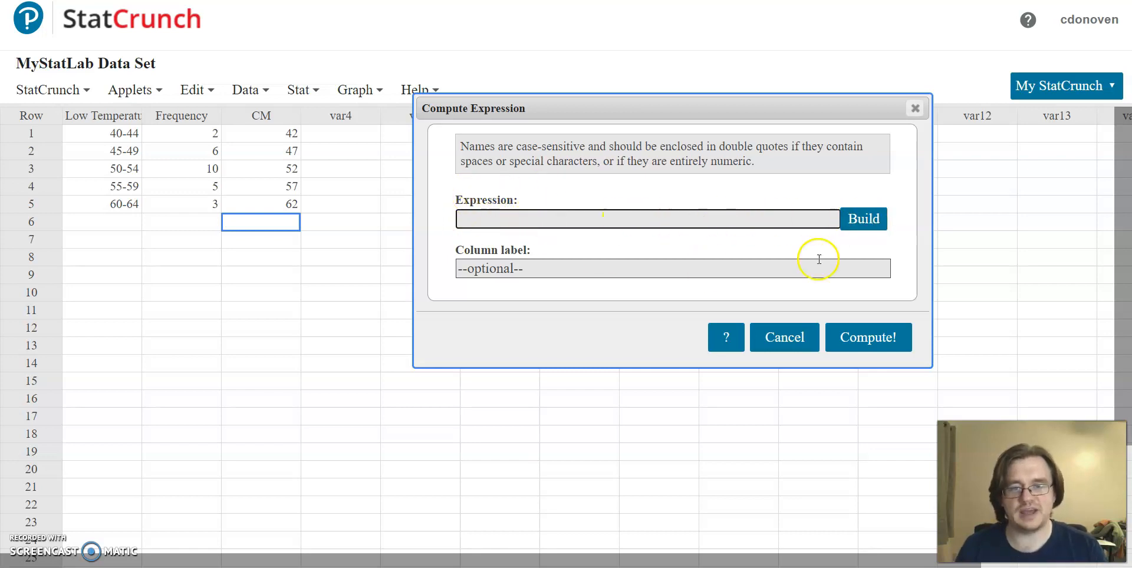
pyautogui.click(866, 220)
pyautogui.moveTo(570, 91); pyautogui.dragTo(651, 103)
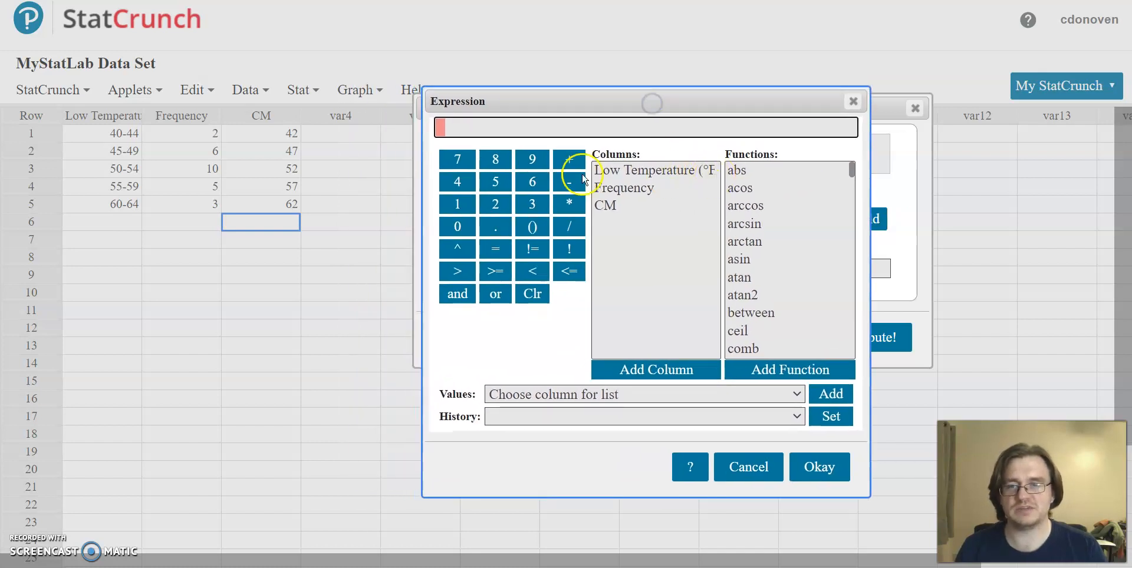
pyautogui.click(648, 190)
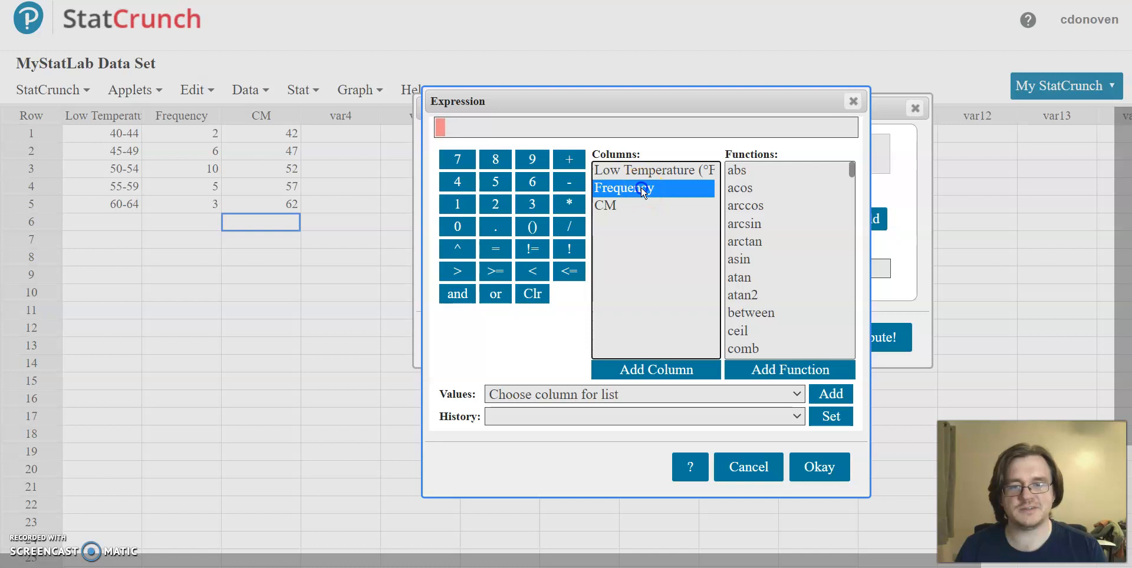
pyautogui.doubleClick(646, 191)
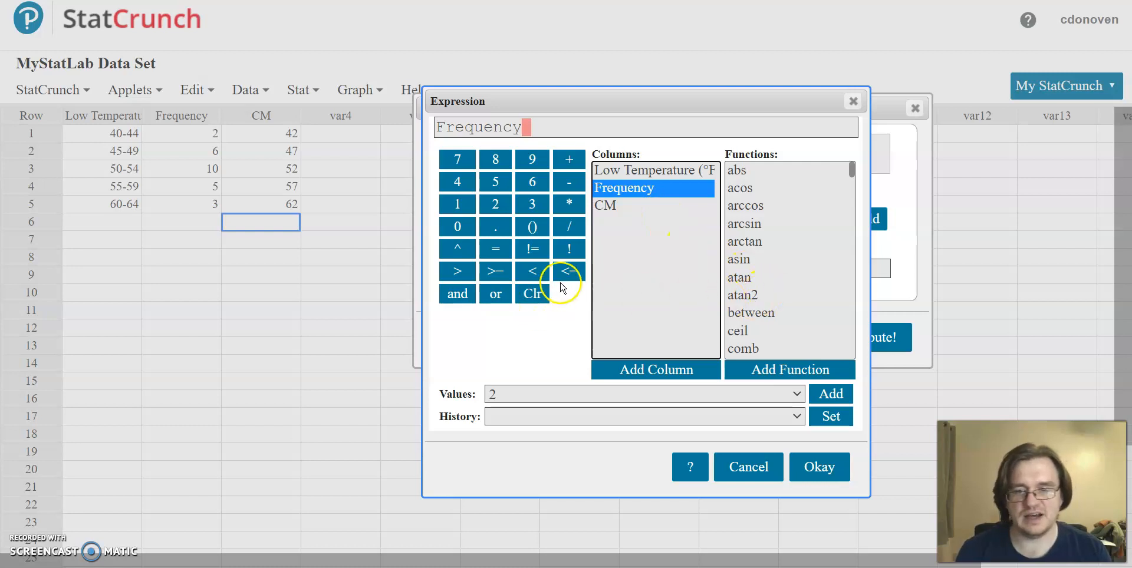
pyautogui.click(570, 203)
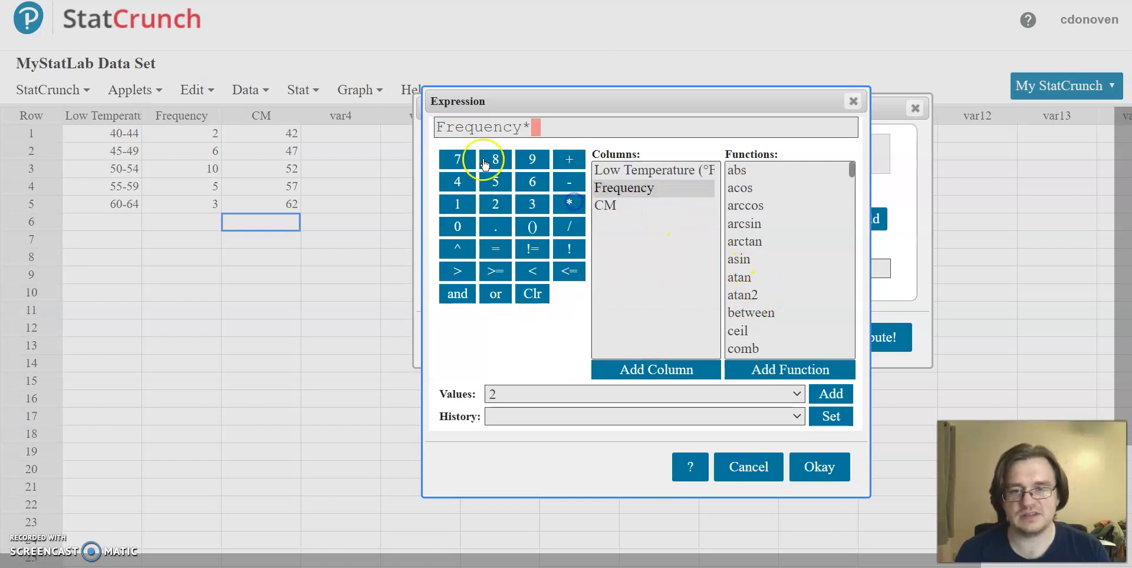
pyautogui.doubleClick(610, 205)
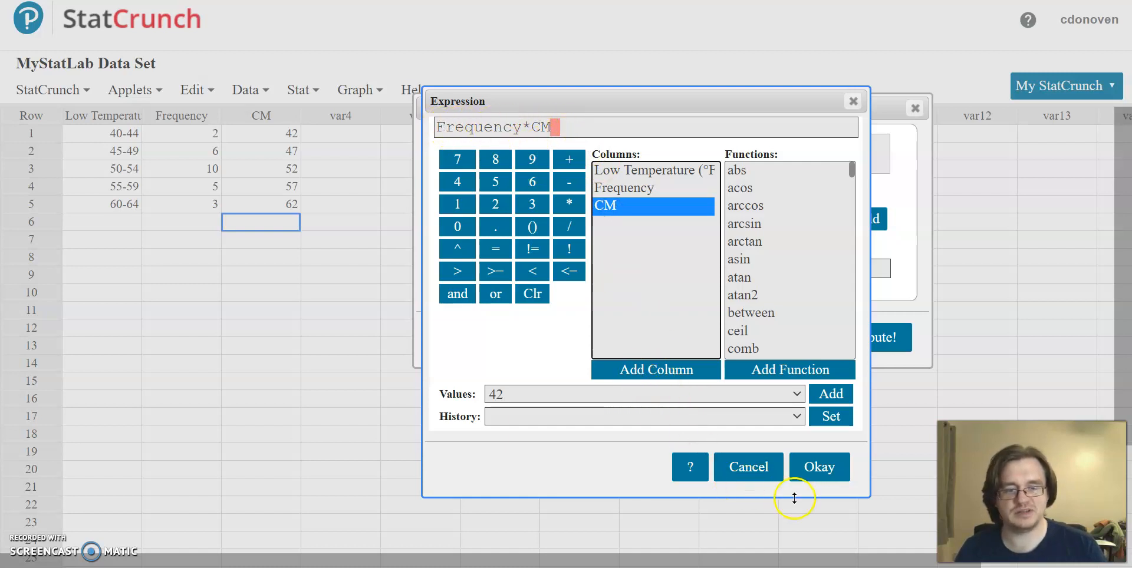
pyautogui.click(827, 469)
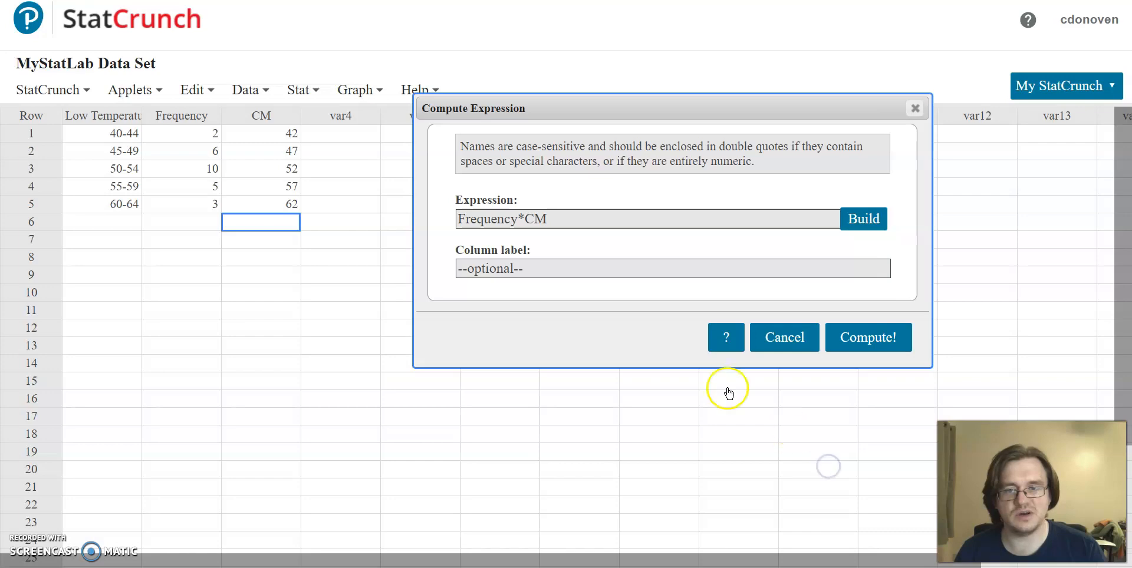
pyautogui.click(868, 339)
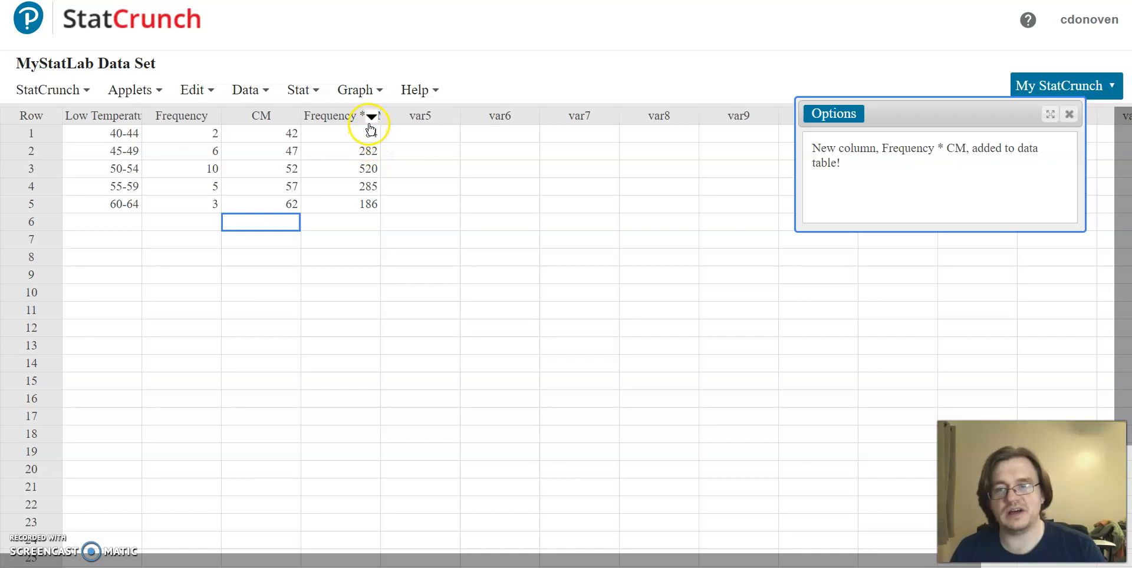
# - Open summary statistics for columns and select the Frequency and Frequency * CM columns
pyautogui.click(377, 90)
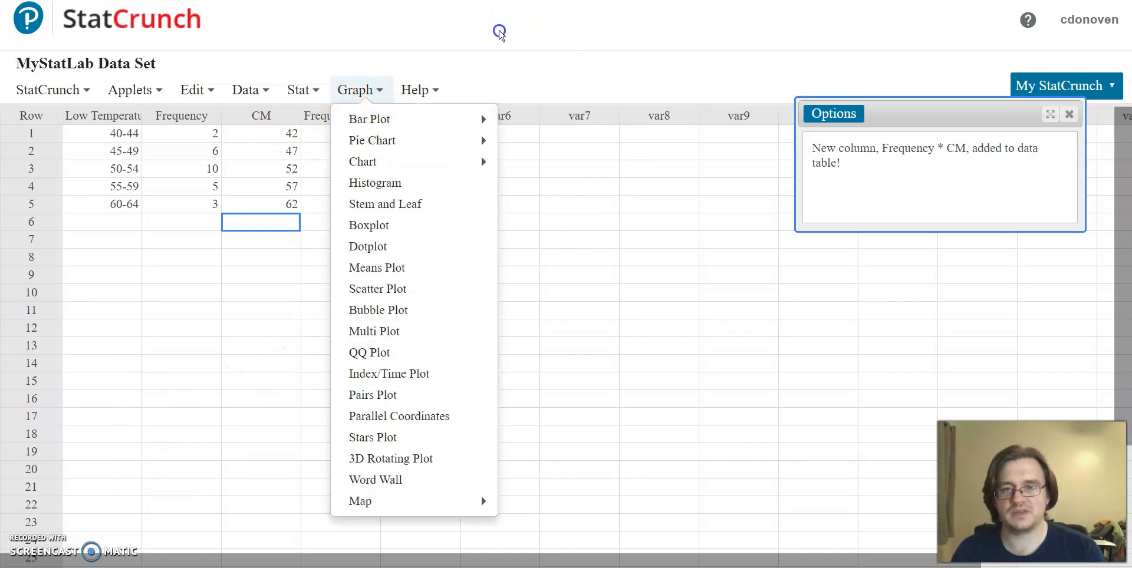
pyautogui.click(499, 31)
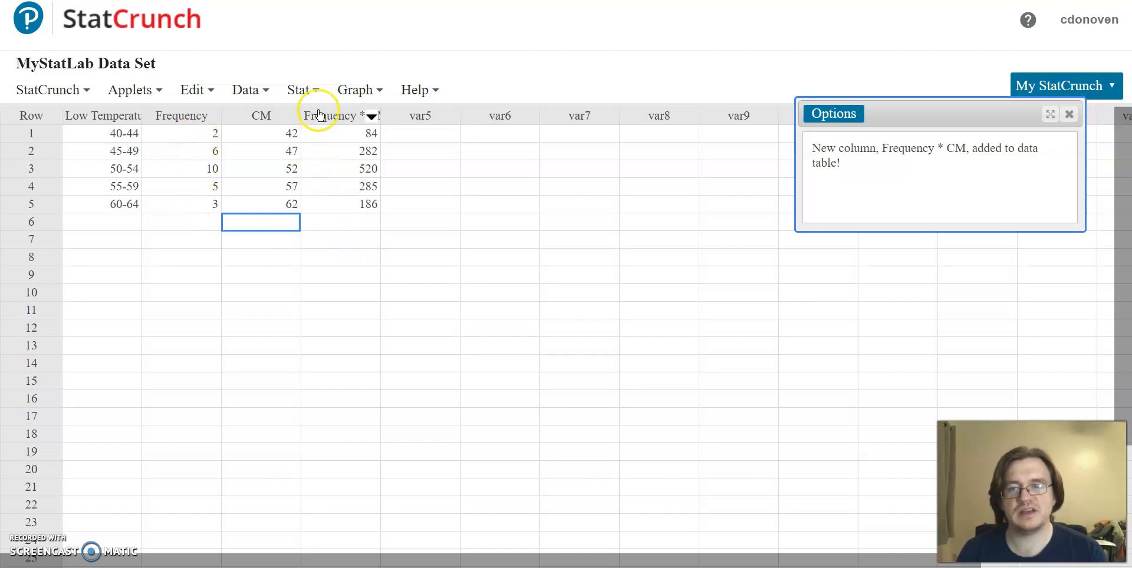
pyautogui.click(316, 92)
pyautogui.moveTo(324, 144)
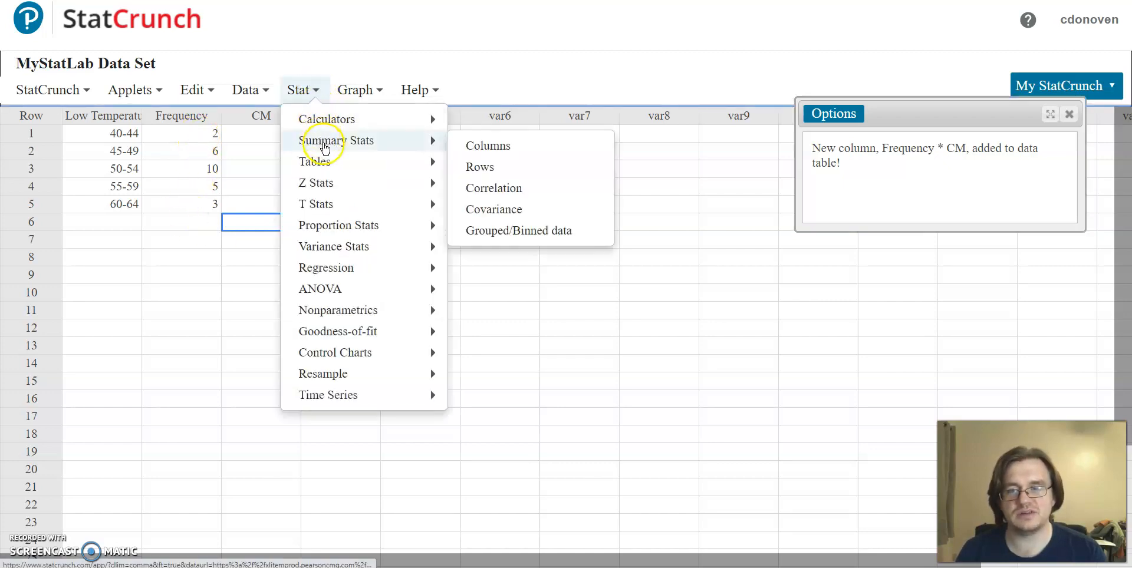
pyautogui.click(520, 148)
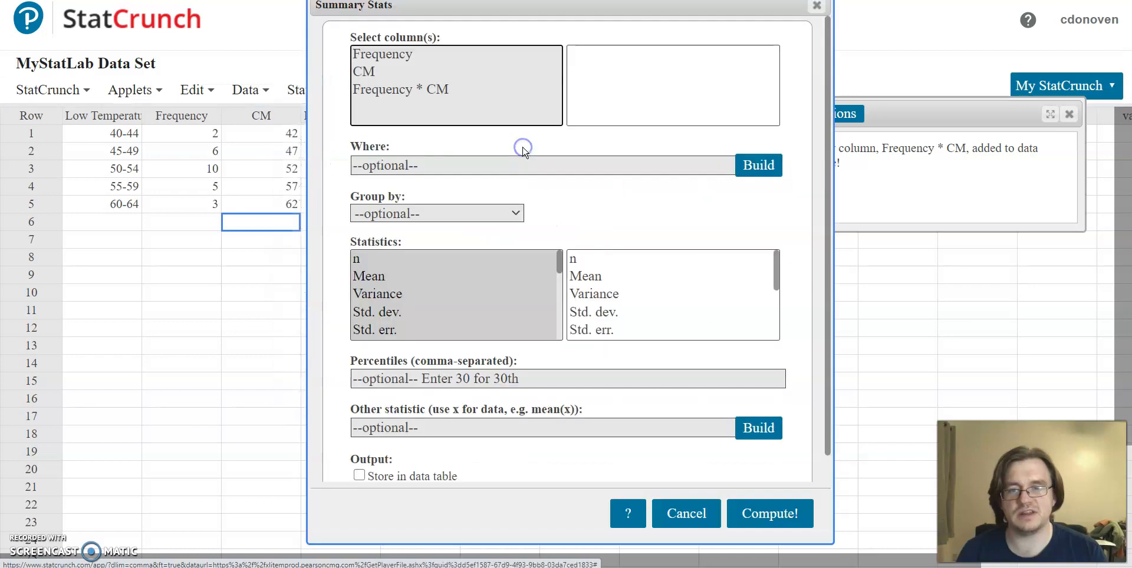
pyautogui.click(406, 54)
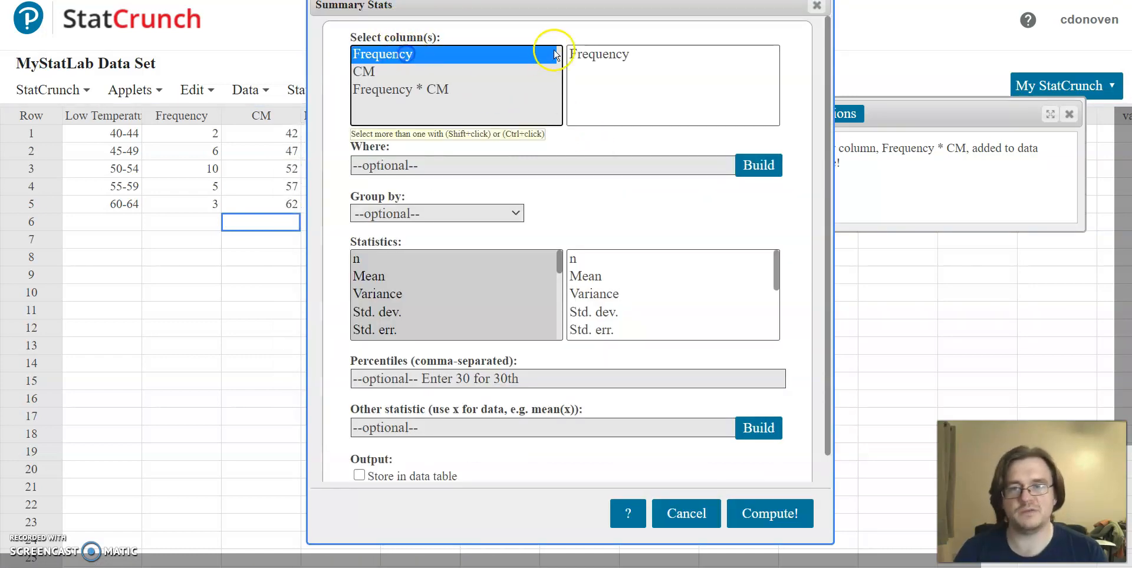
pyautogui.keyDown('ctrl'); pyautogui.click(423, 92); pyautogui.keyUp('ctrl')
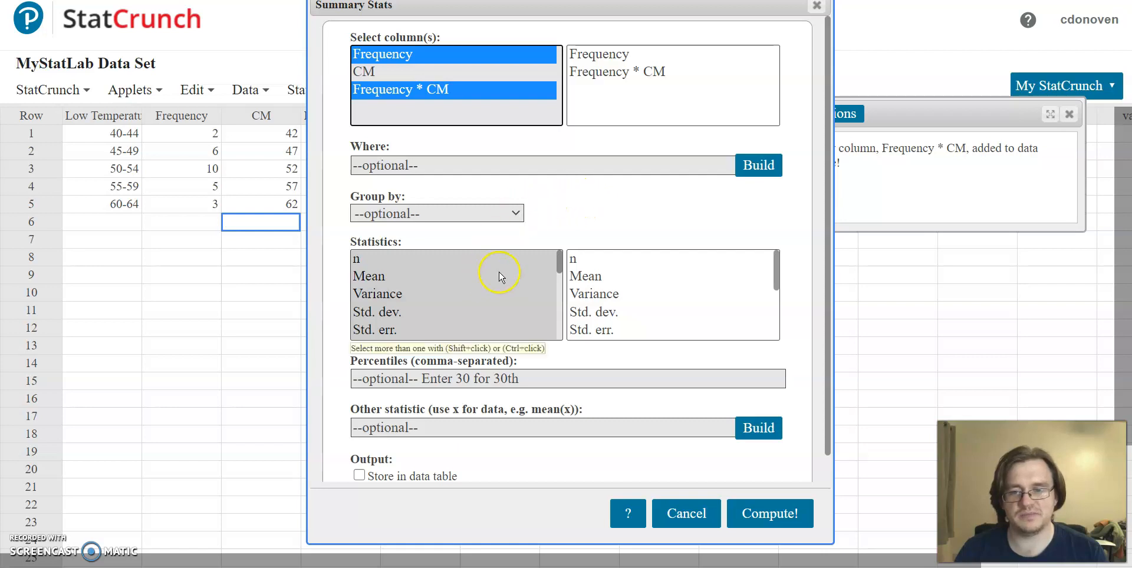
# - Compute only the Sum statistic for the selected columns and move the results window next to the data columns
pyautogui.click(558, 263)
pyautogui.moveTo(558, 263); pyautogui.dragTo(556, 306)
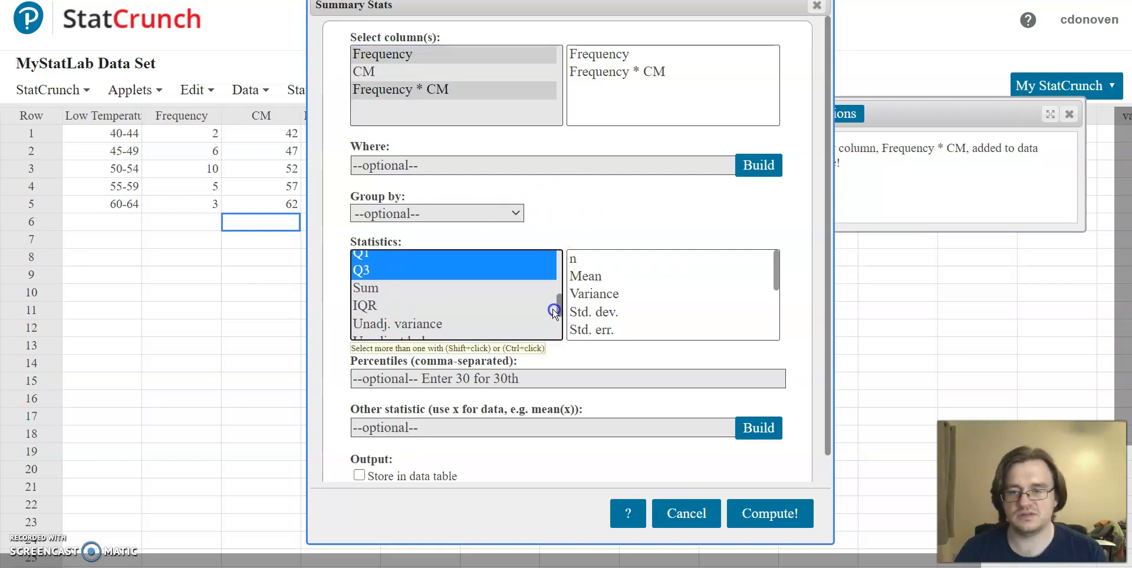
pyautogui.click(408, 288)
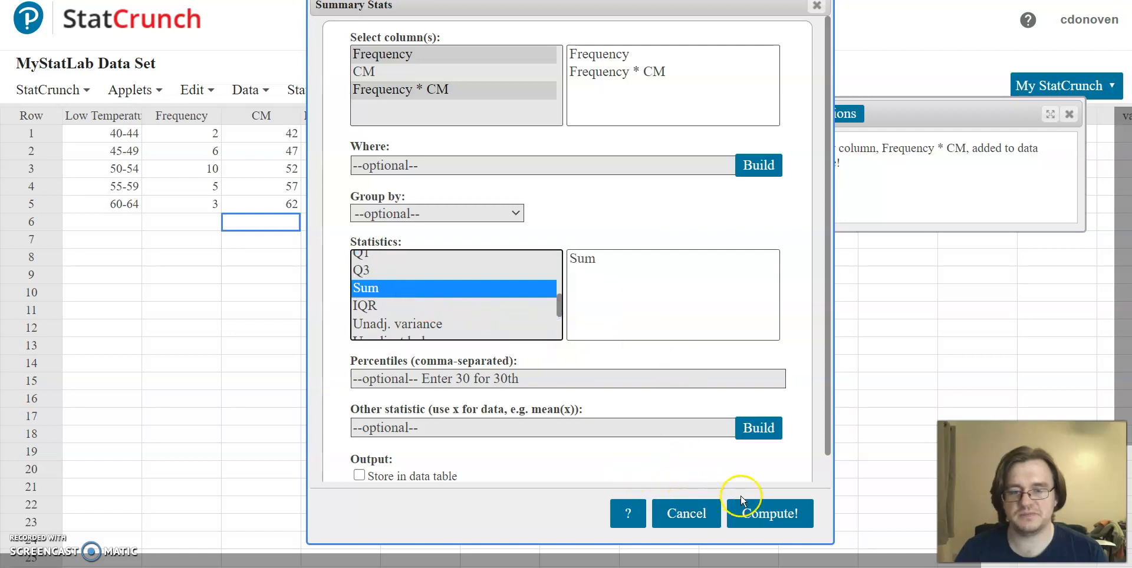
pyautogui.click(770, 514)
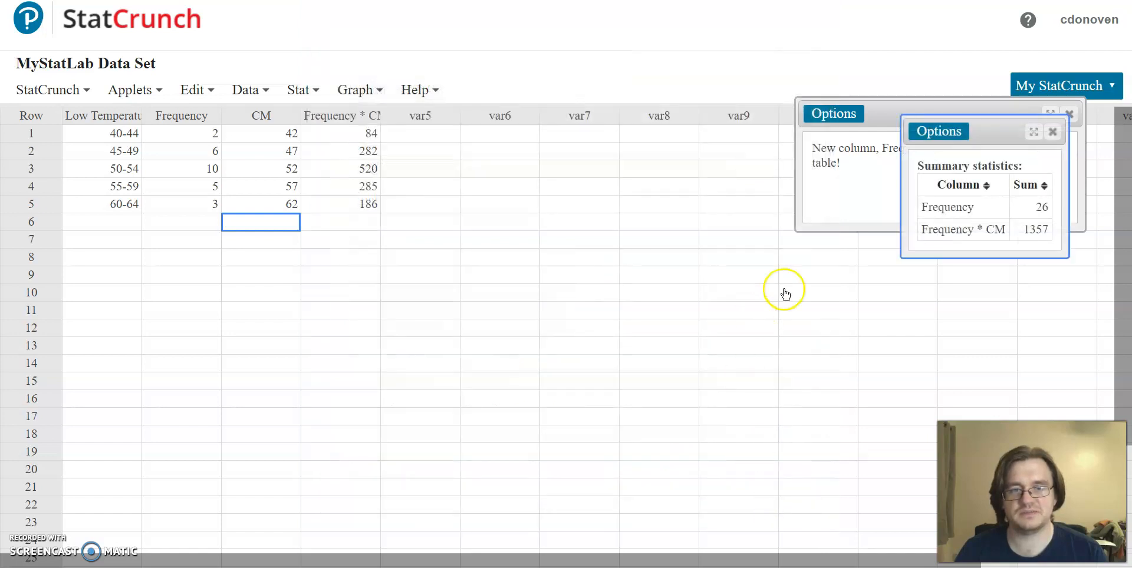
pyautogui.moveTo(984, 141); pyautogui.dragTo(543, 130)
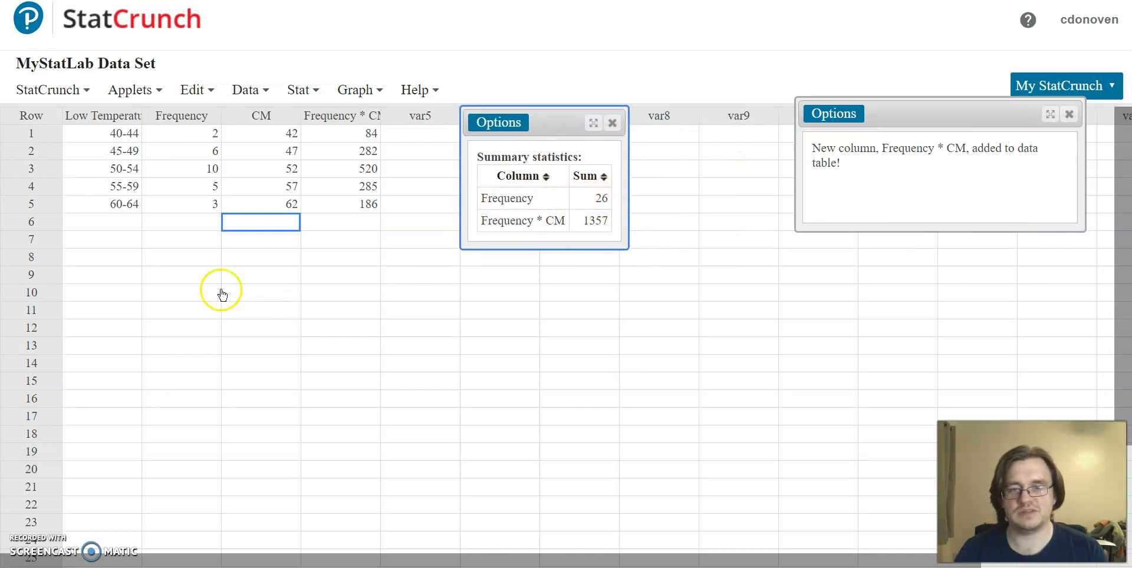
# - Enter the column totals in row 7: 26 under Frequency and 1357 under Frequency * CM
pyautogui.click(196, 241)
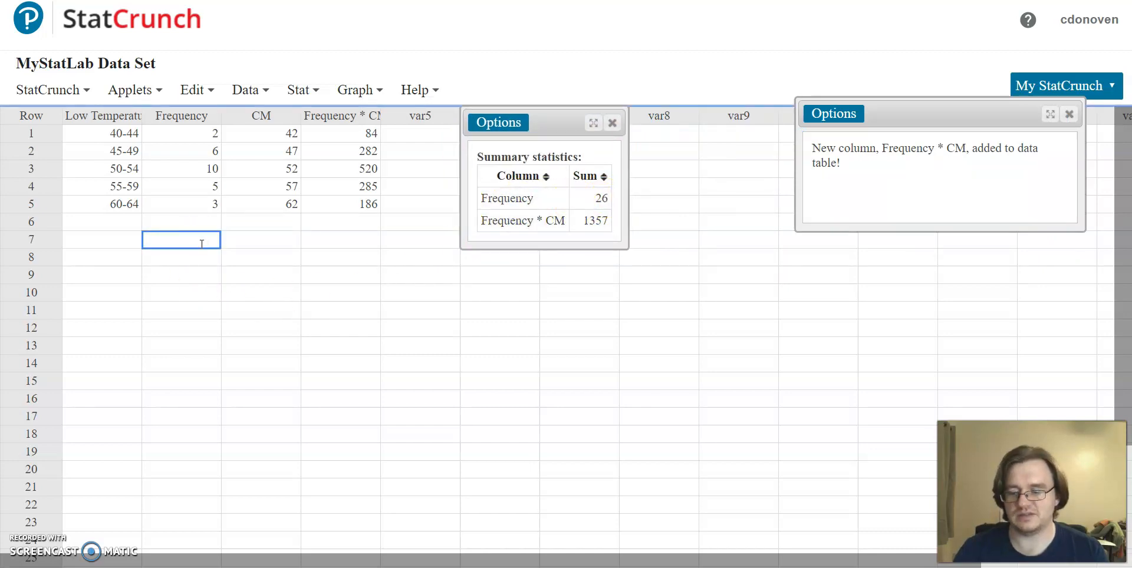
pyautogui.click(206, 265)
pyautogui.click(346, 244)
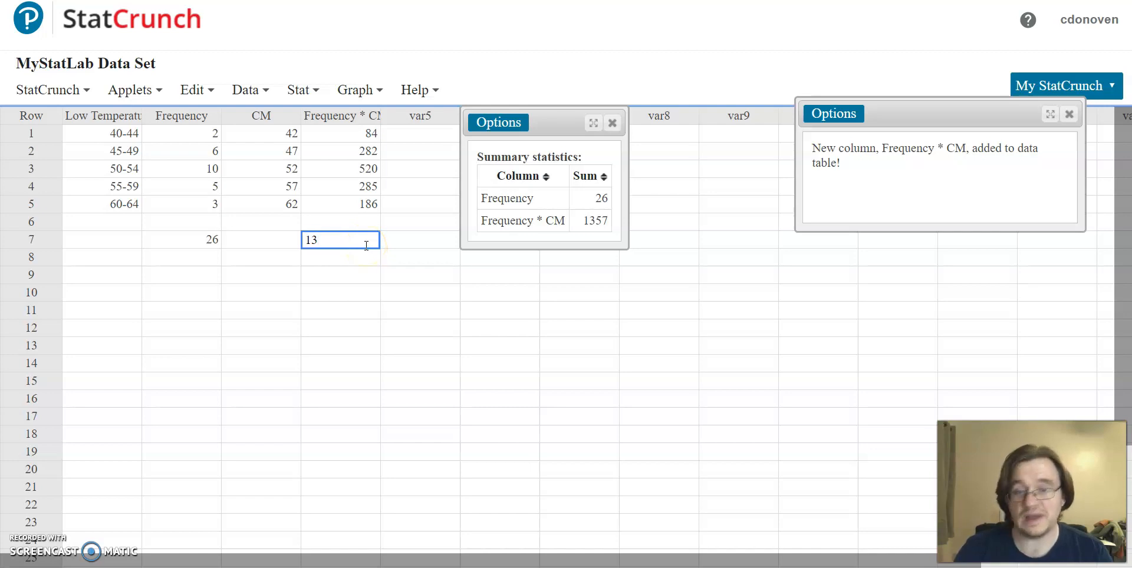
pyautogui.press('Tab')
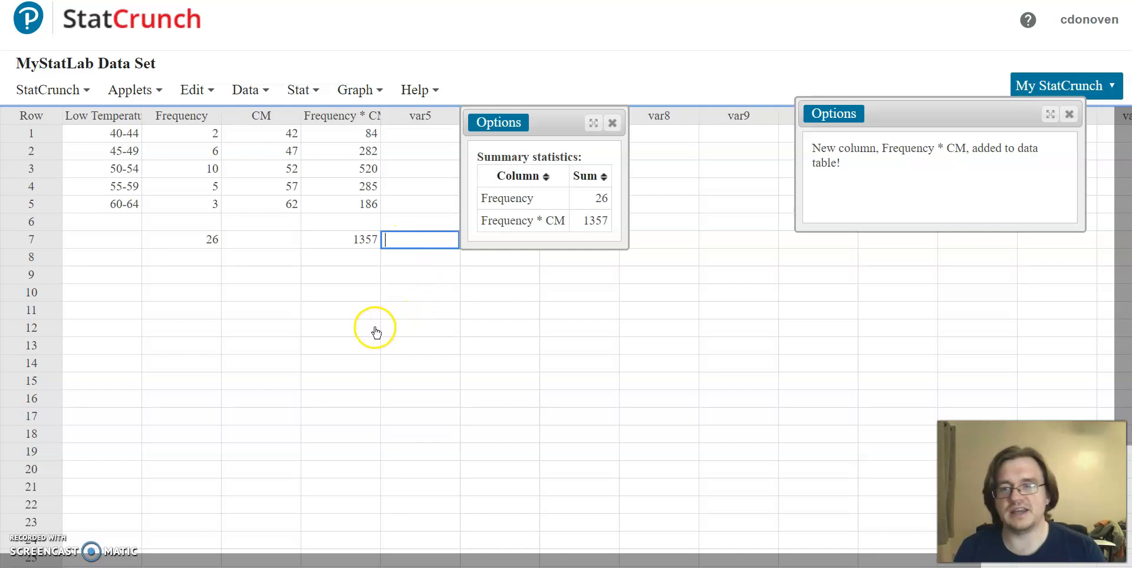
pyautogui.click(349, 242)
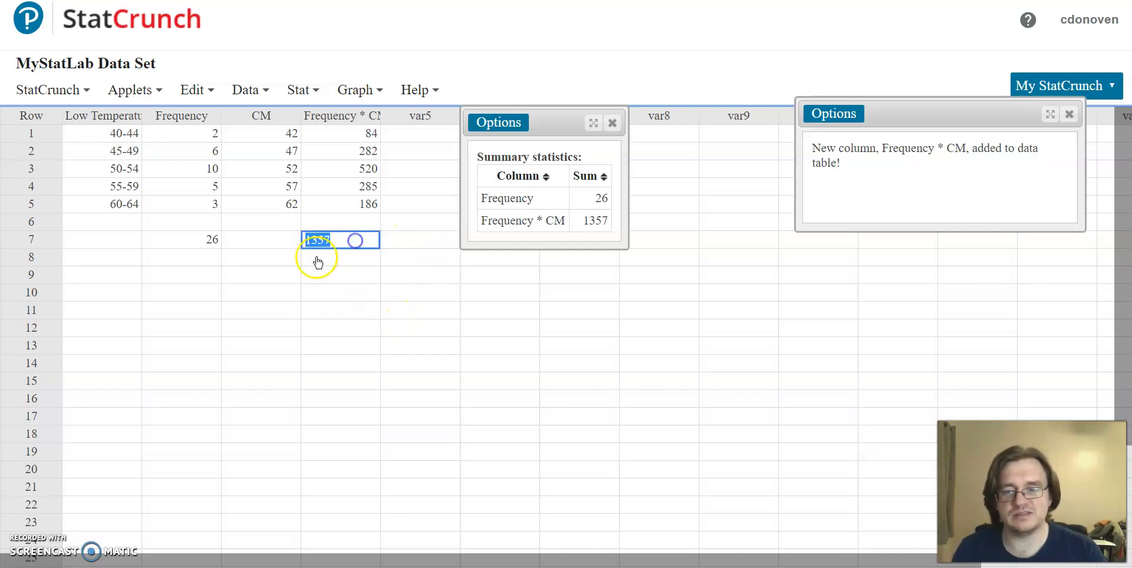
pyautogui.click(328, 258)
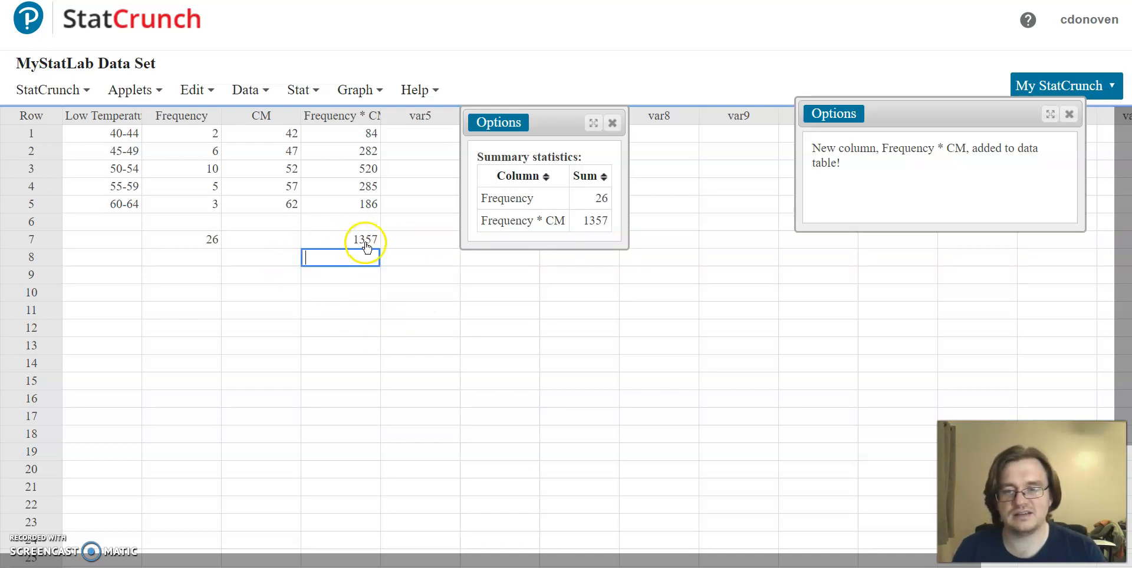